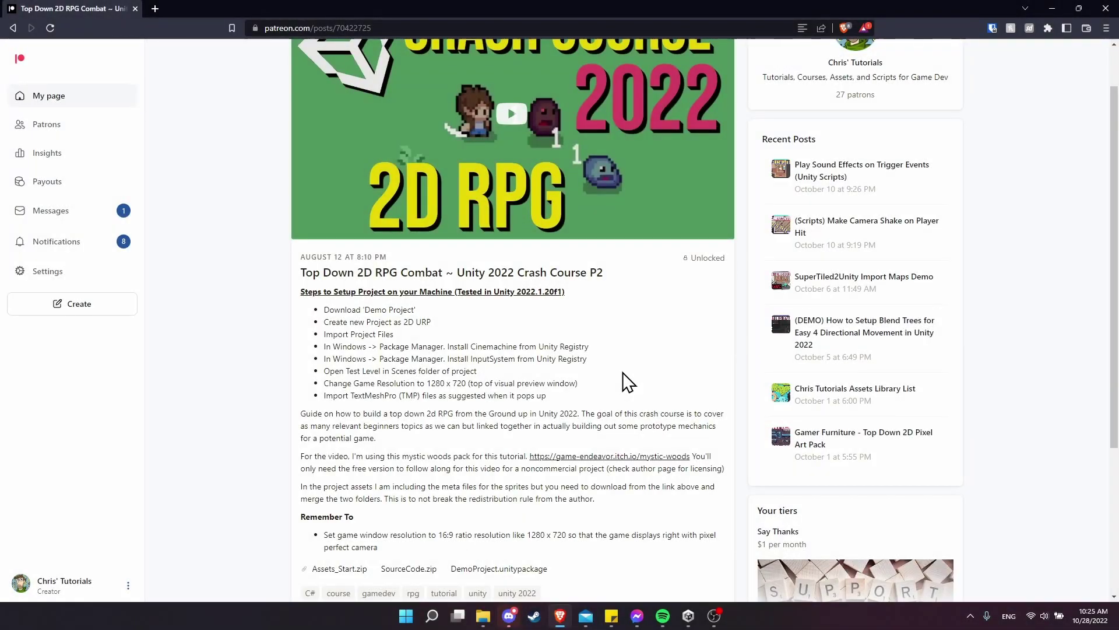
Review the project setup instructions in the Patreon post and download DemoProject.unitypackage.
scroll(628, 382, up, 1)
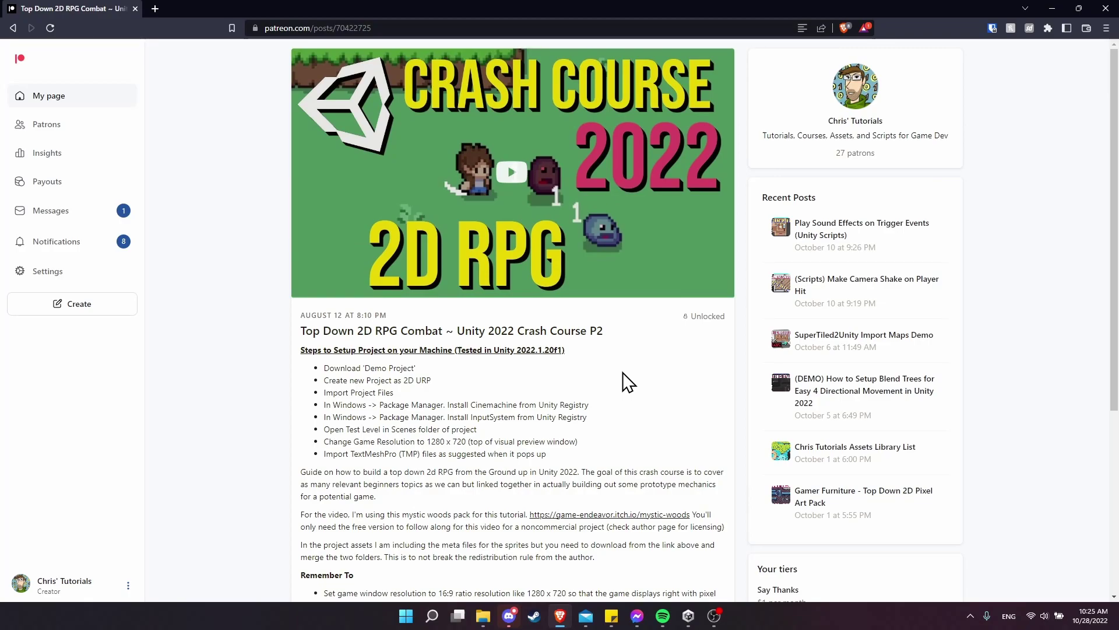
scroll(628, 381, down, 2)
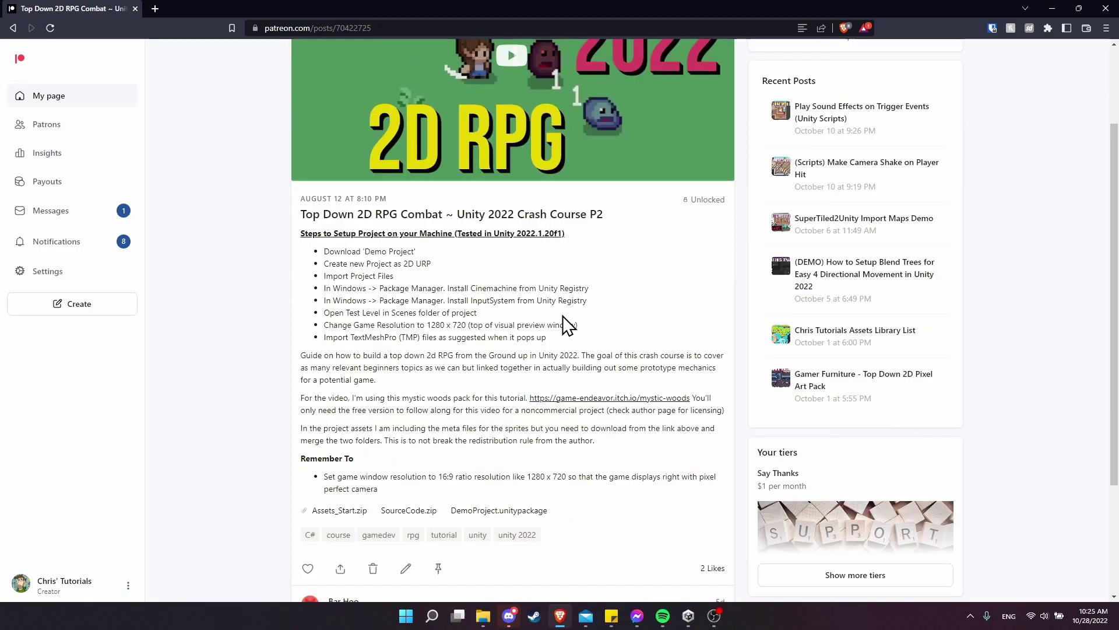
drag(318, 252, 576, 354)
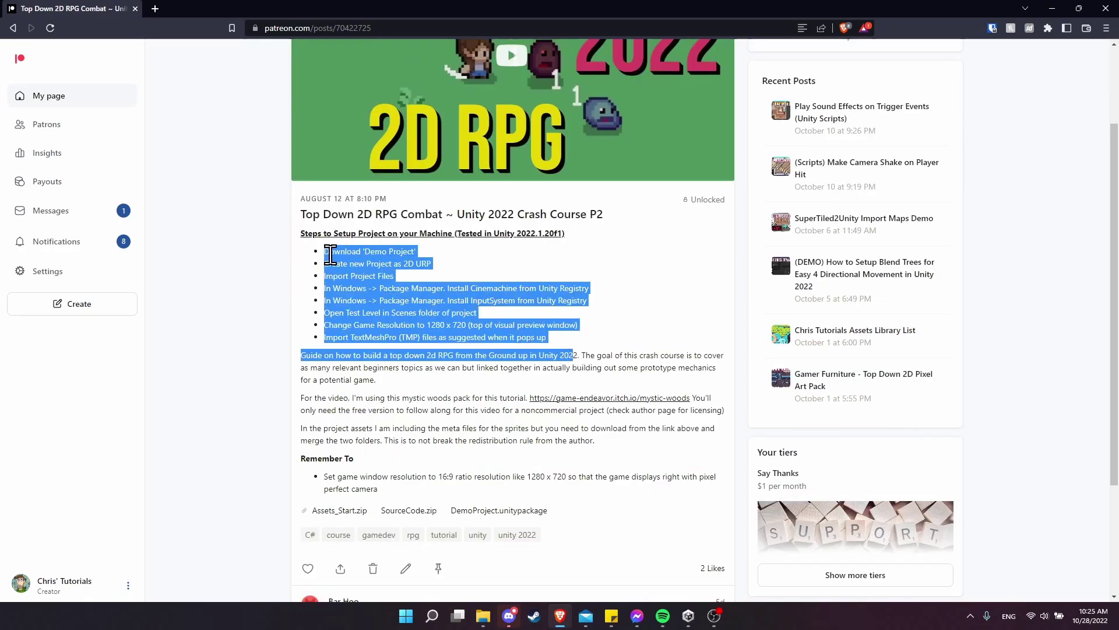
click(644, 328)
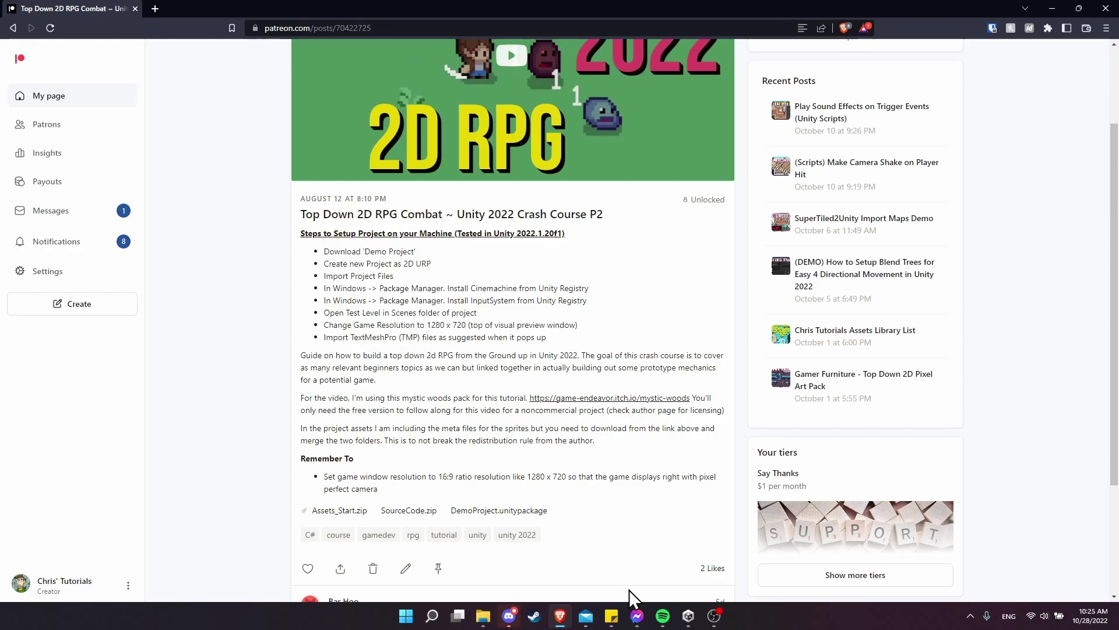
click(516, 512)
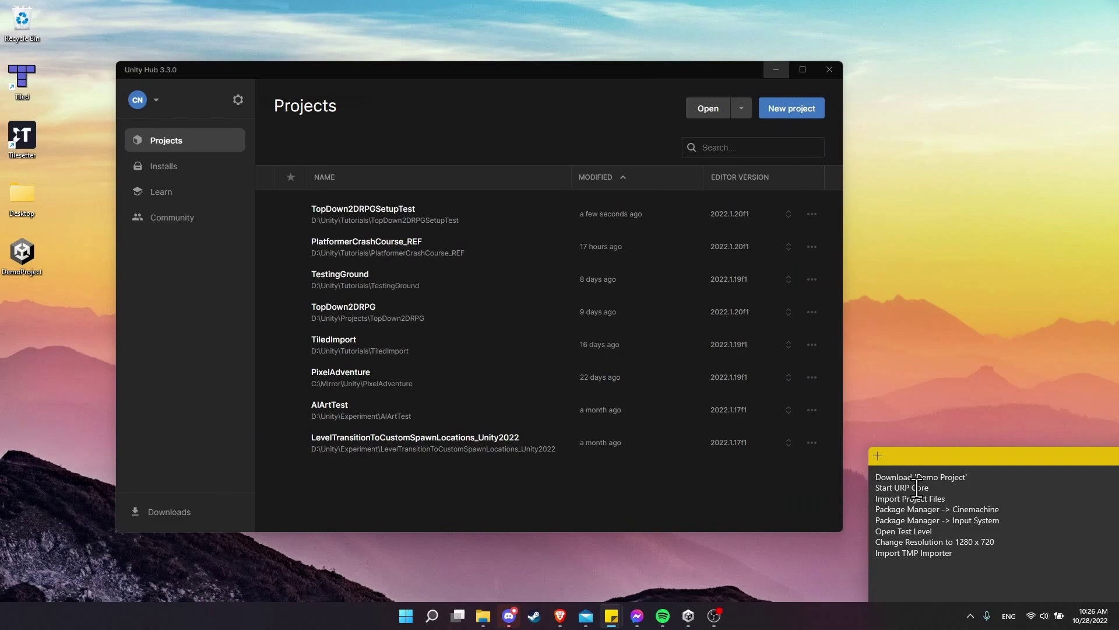
Switch to Unity Hub and start a new project with the 2D (URP) core template.
click(669, 117)
click(796, 111)
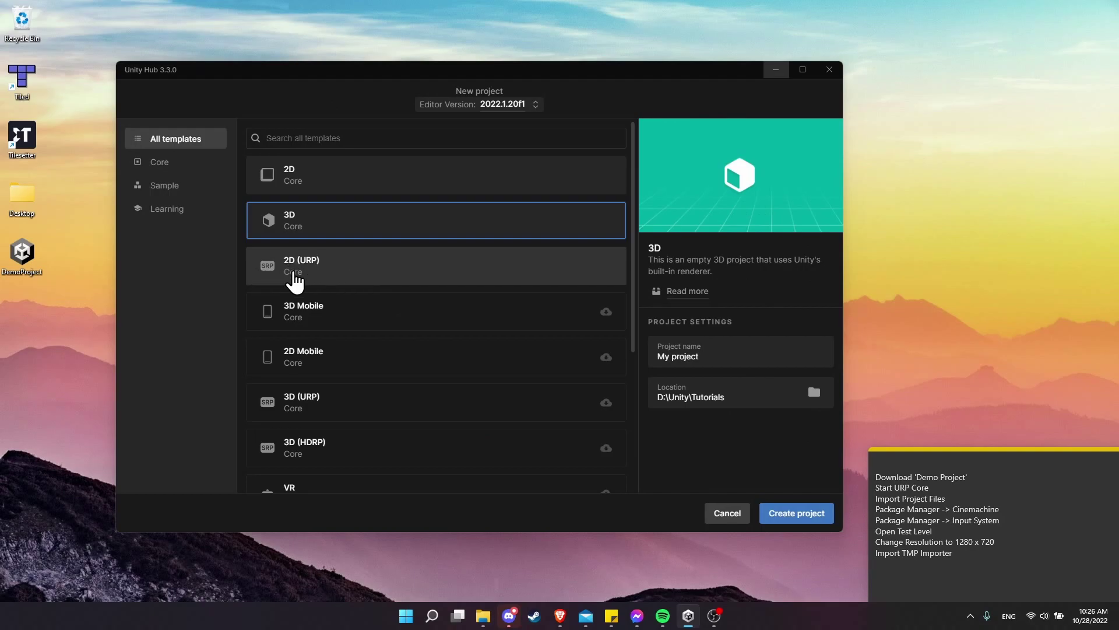
click(315, 276)
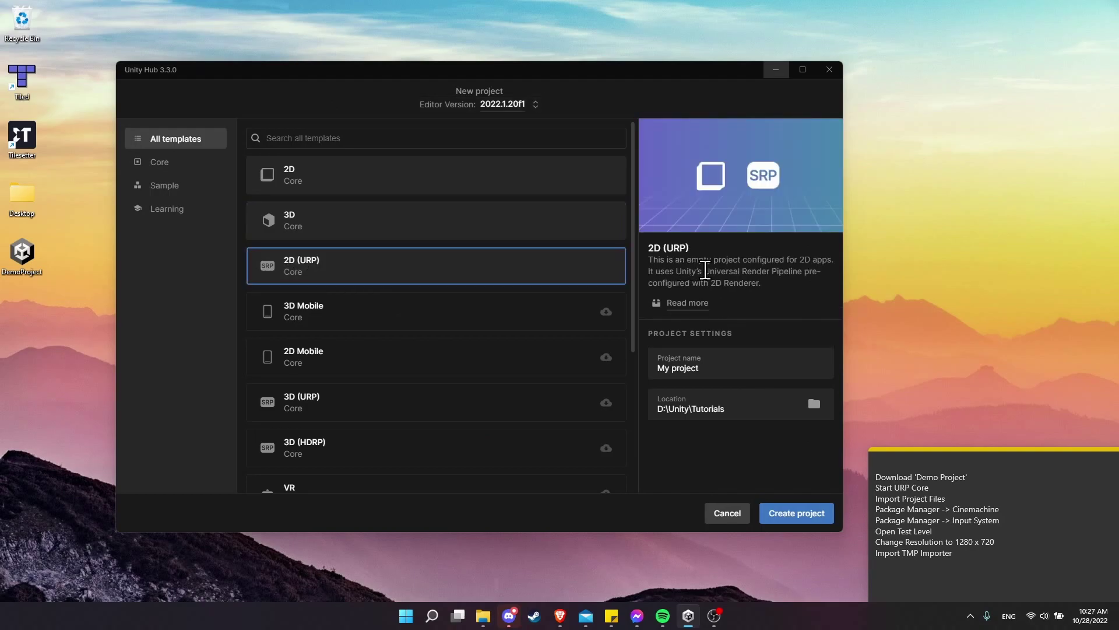
drag(704, 271, 803, 272)
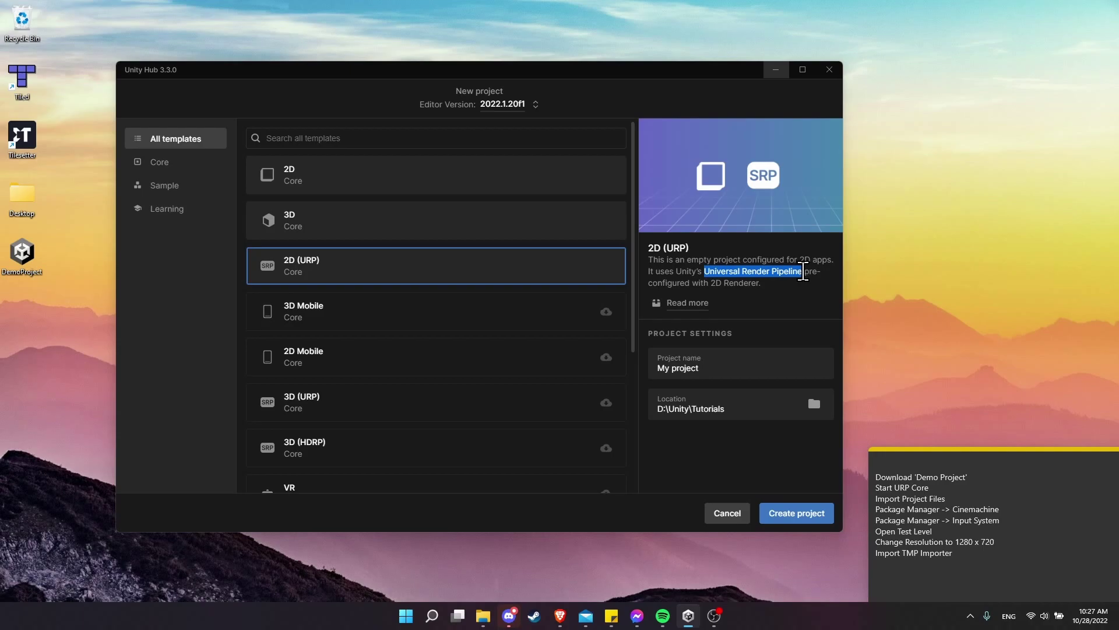
click(812, 300)
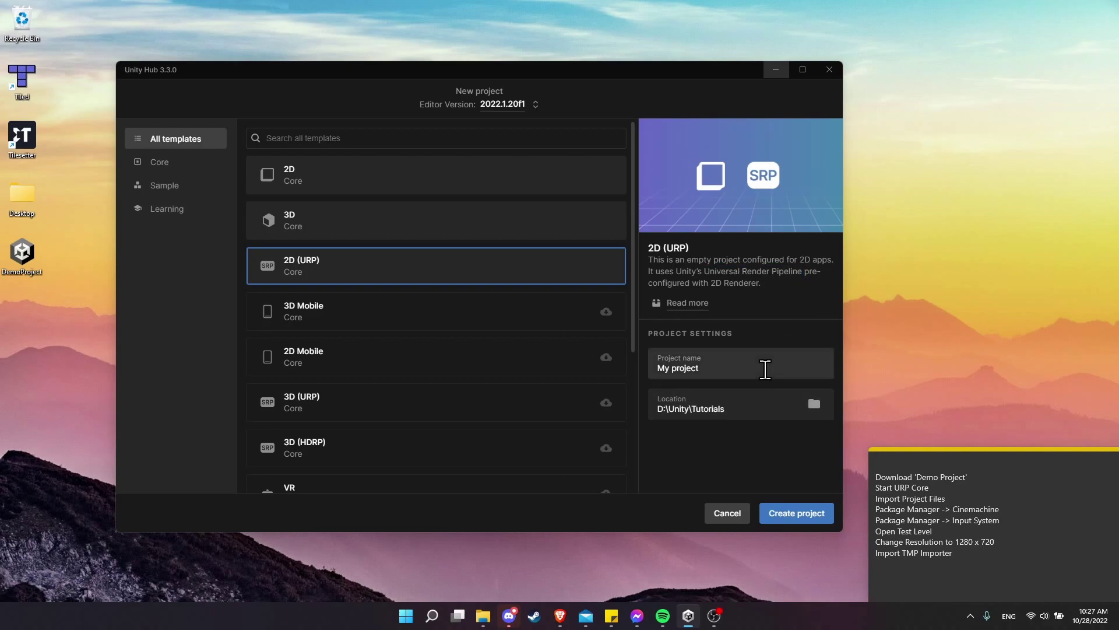
Name the project CrashCourseDemo and create it.
click(765, 369)
key(ctrl+a)
text(Crash)
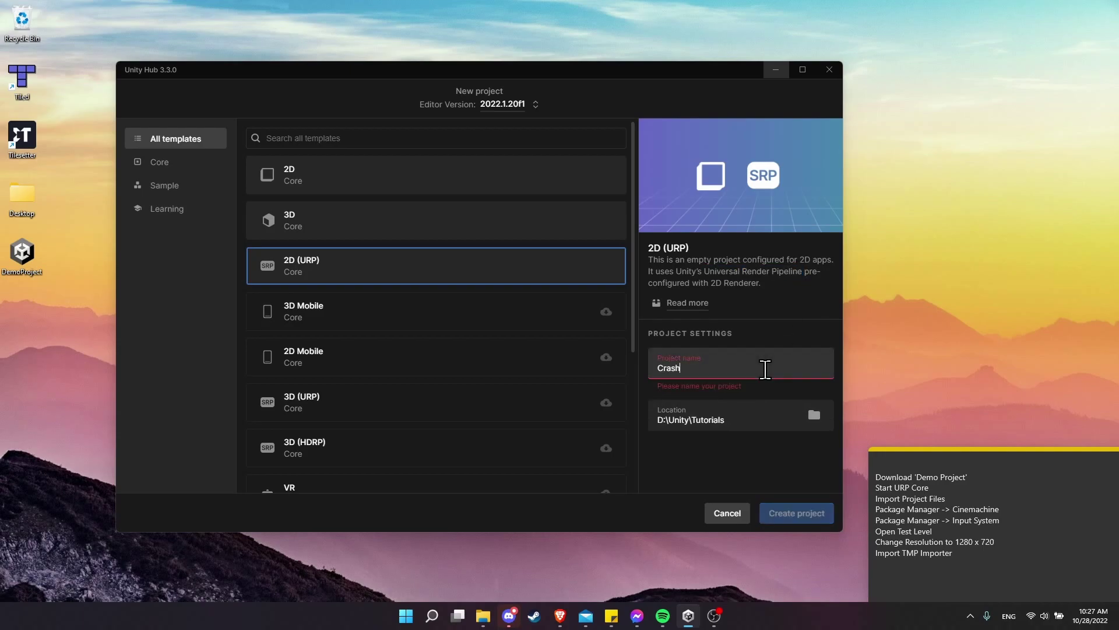
text(CourseDemo)
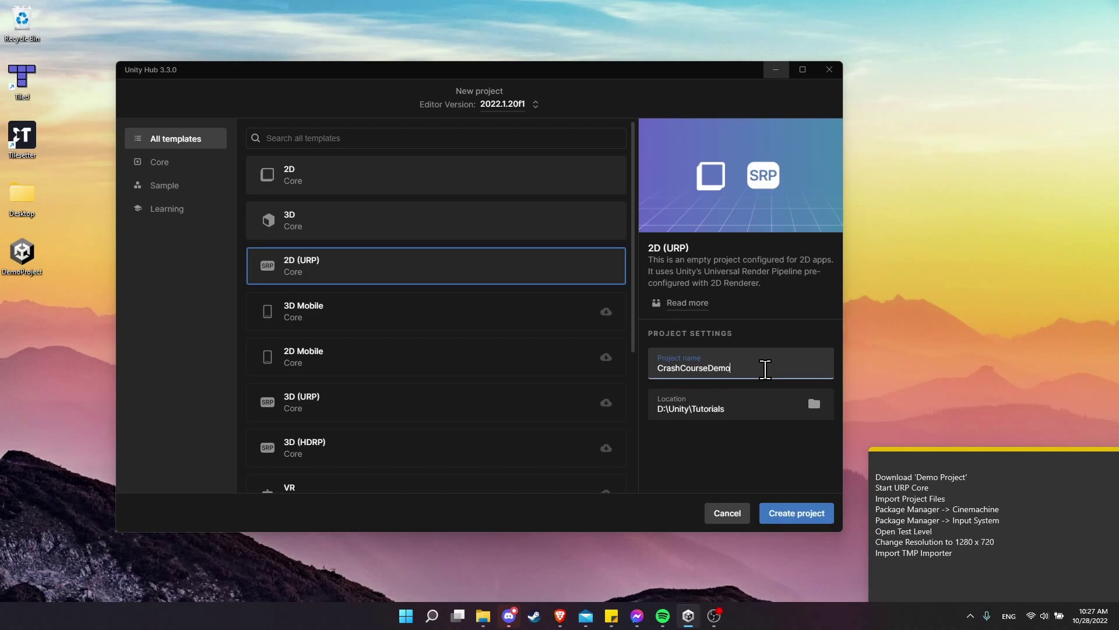
key(Tab)
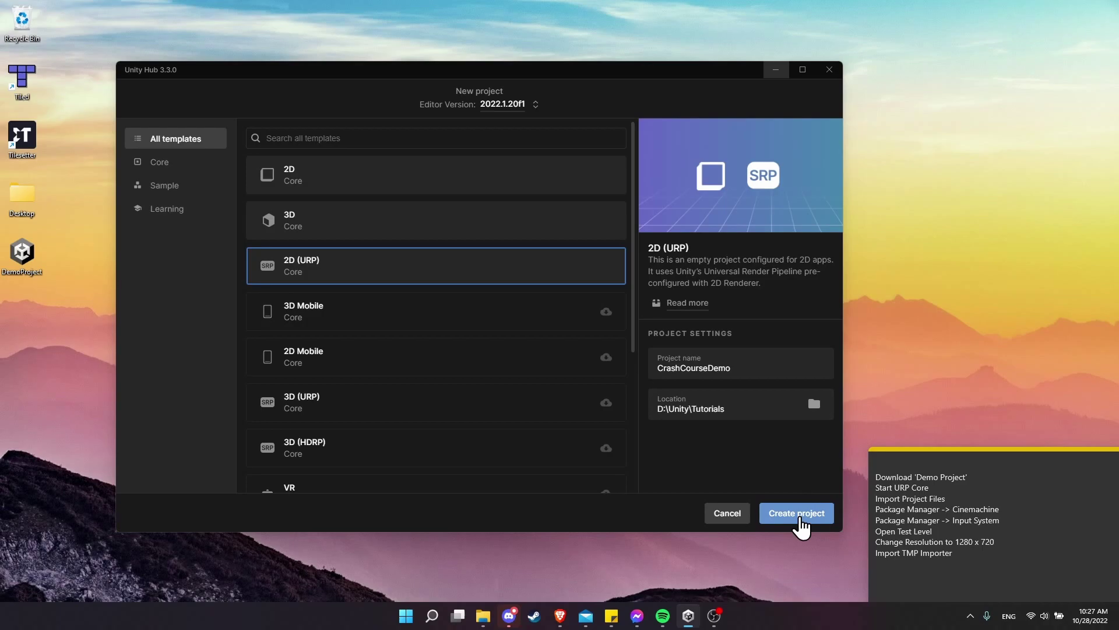
click(800, 519)
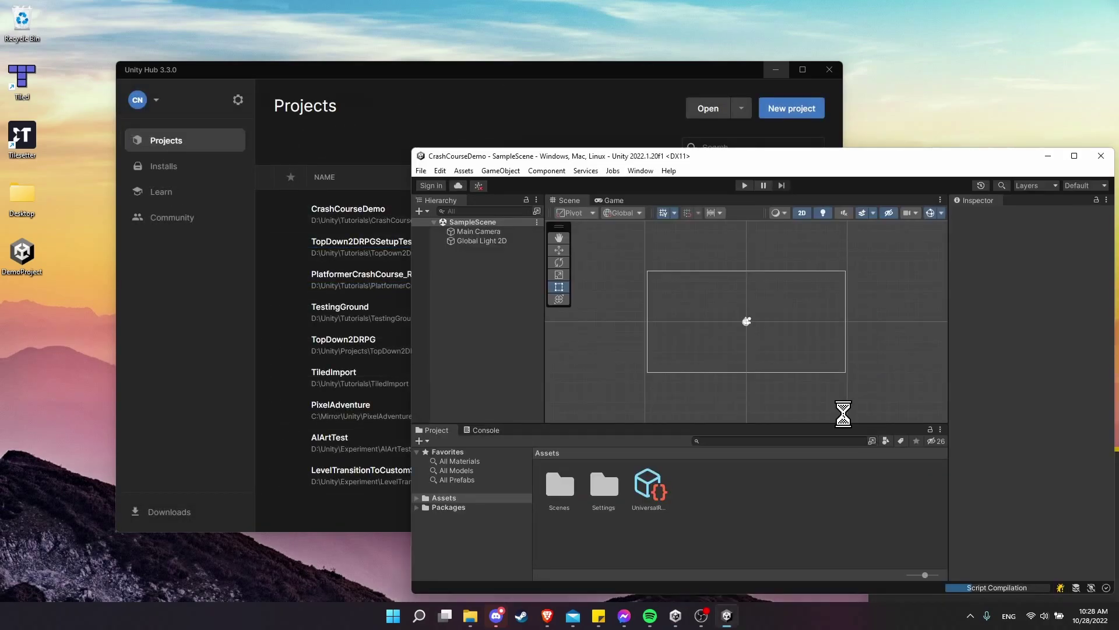
Import all files of the DemoProject package from the desktop into the CrashCourseDemo project.
drag(719, 155, 472, 110)
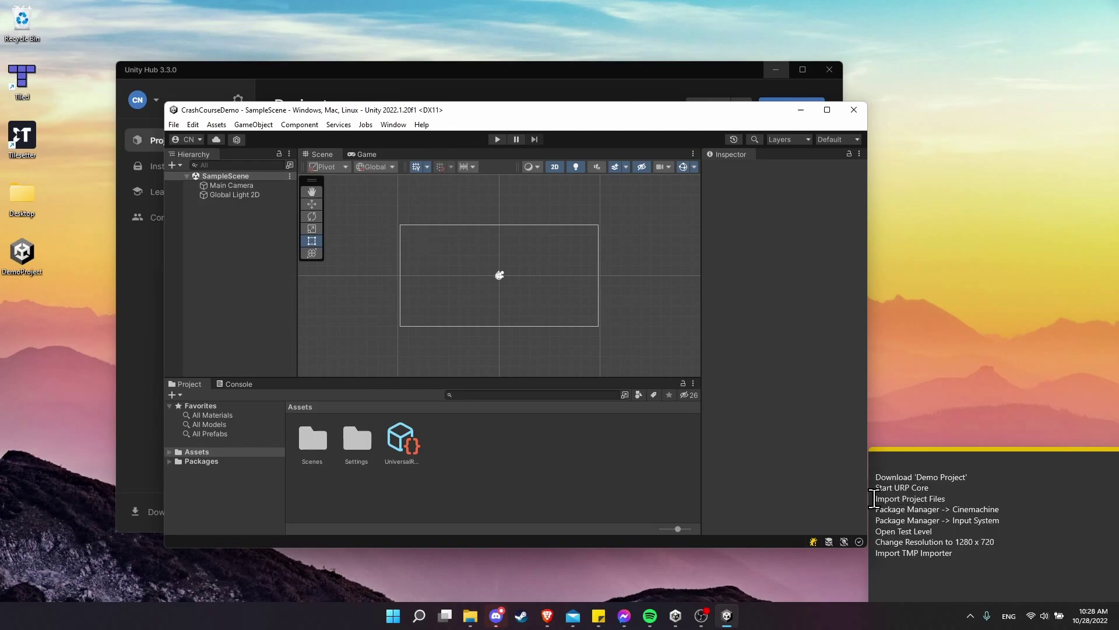
click(966, 499)
click(26, 277)
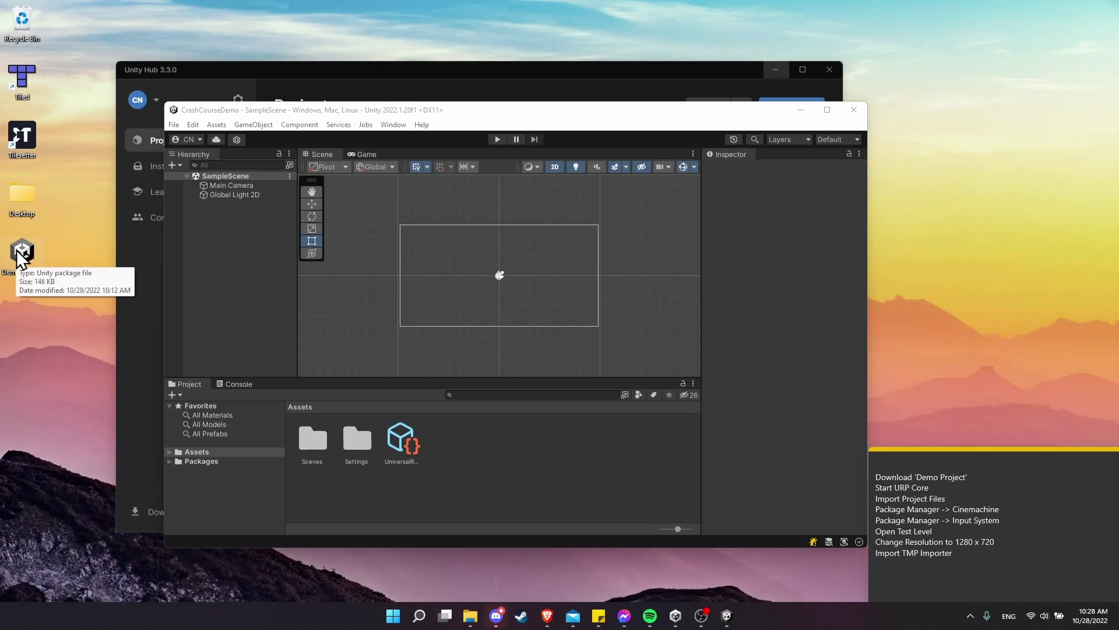
double_click(31, 246)
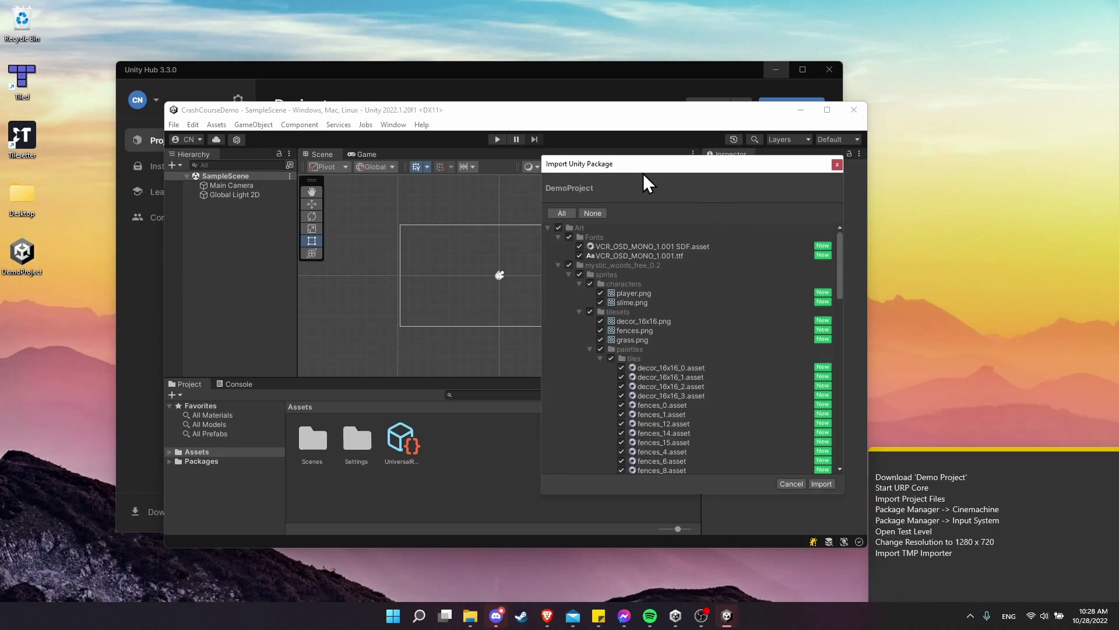
scroll(715, 314, down, 15)
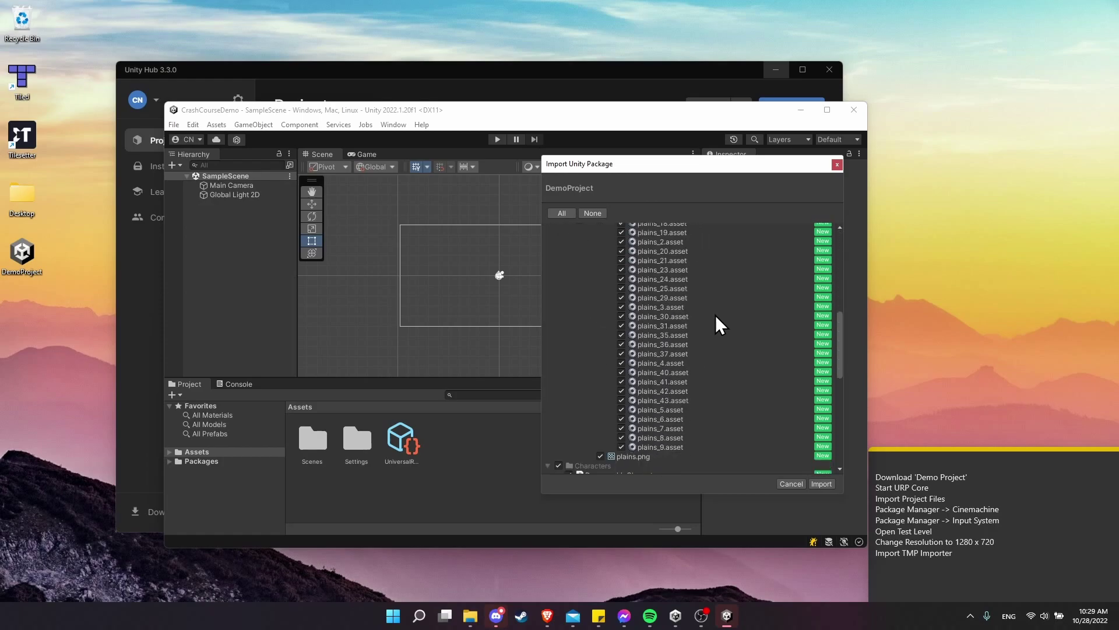
scroll(716, 315, down, 10)
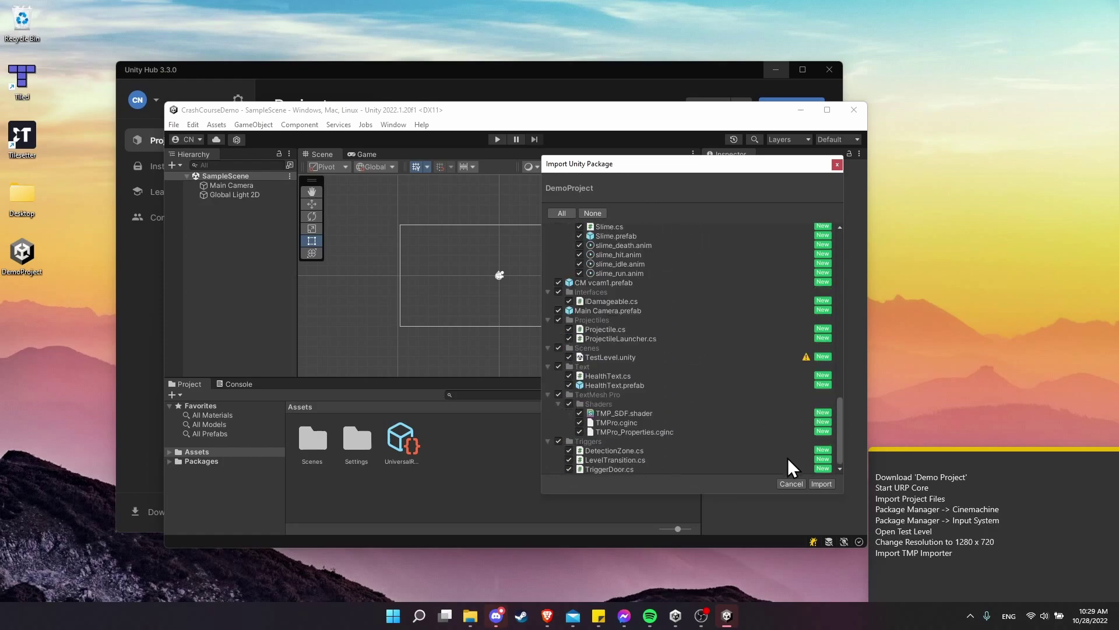
click(827, 485)
Show the console and widen it to examine the script compile errors.
click(243, 385)
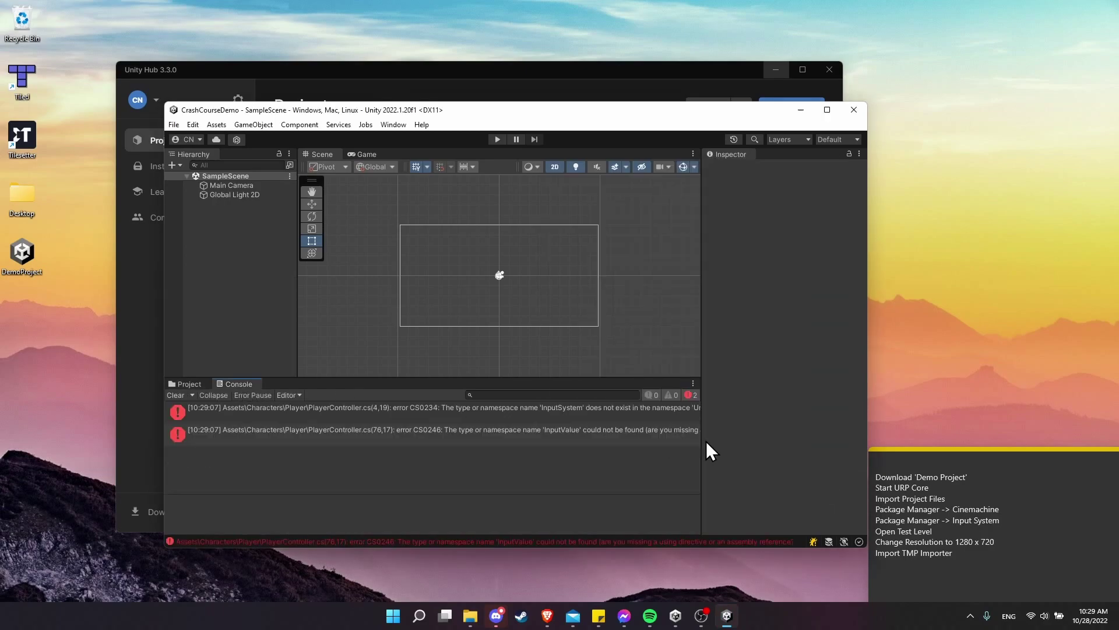
drag(699, 442, 784, 442)
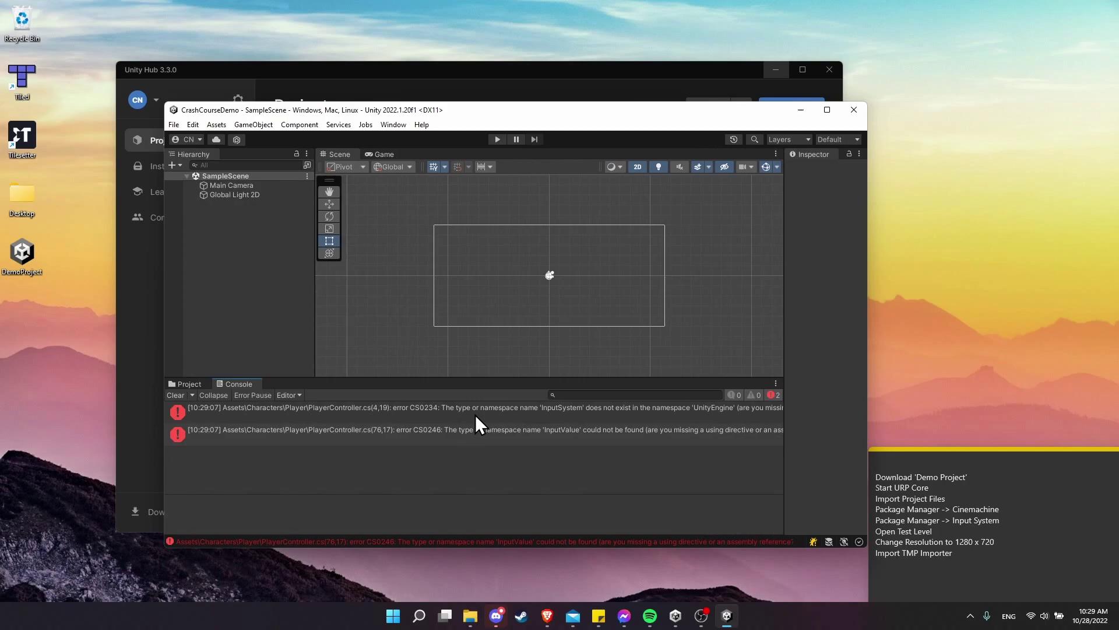
click(279, 299)
Find Cinemachine in the Package Manager's Unity Registry and install it.
click(391, 125)
click(421, 285)
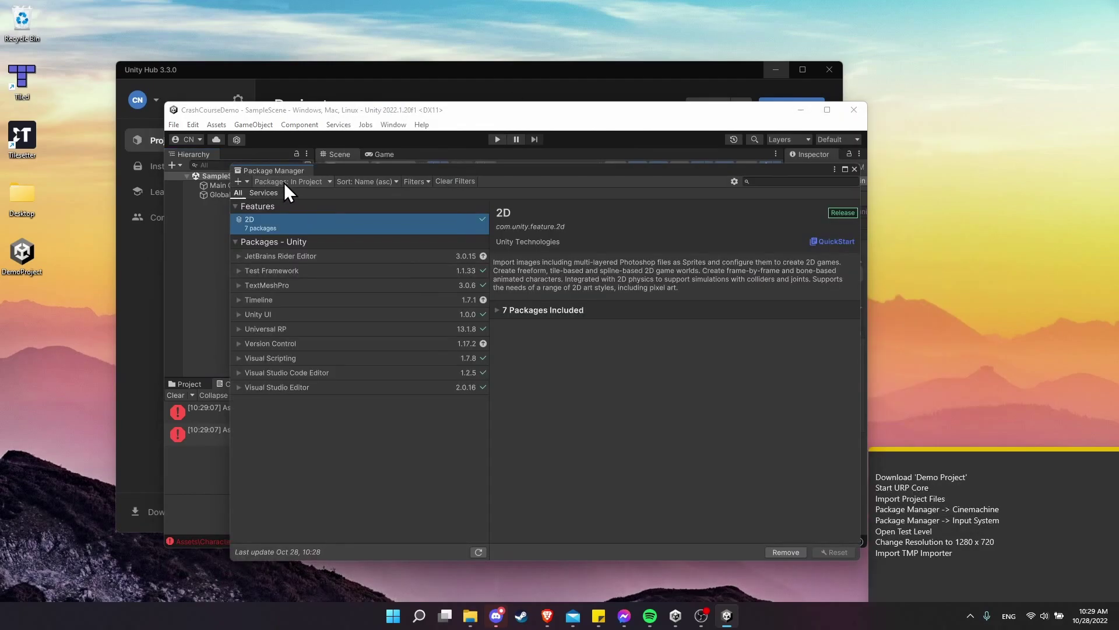
click(278, 184)
click(314, 194)
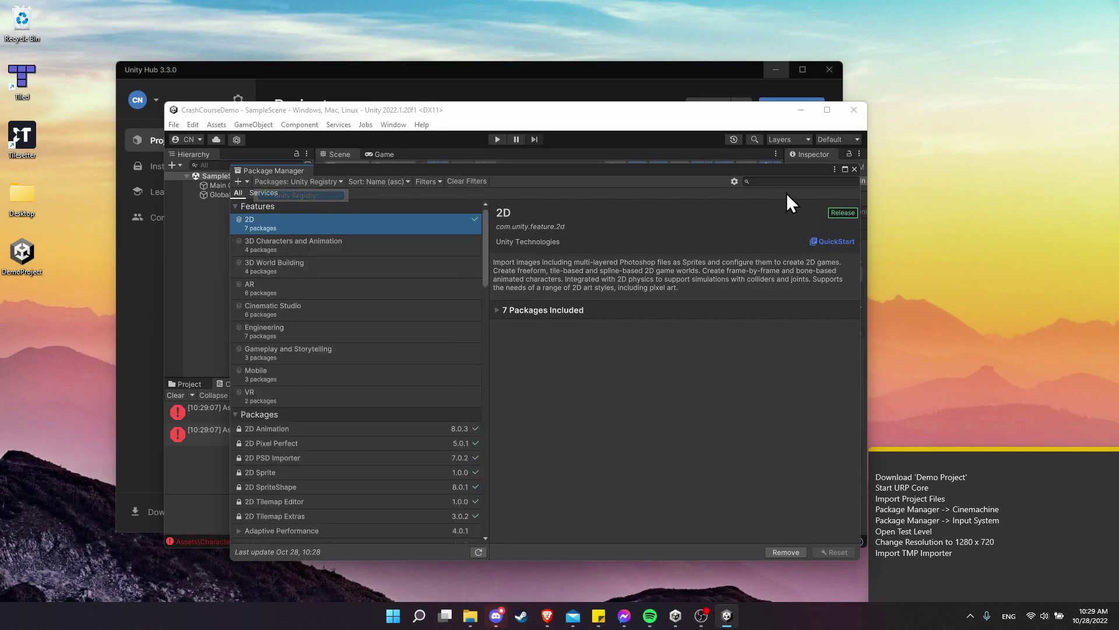
click(786, 183)
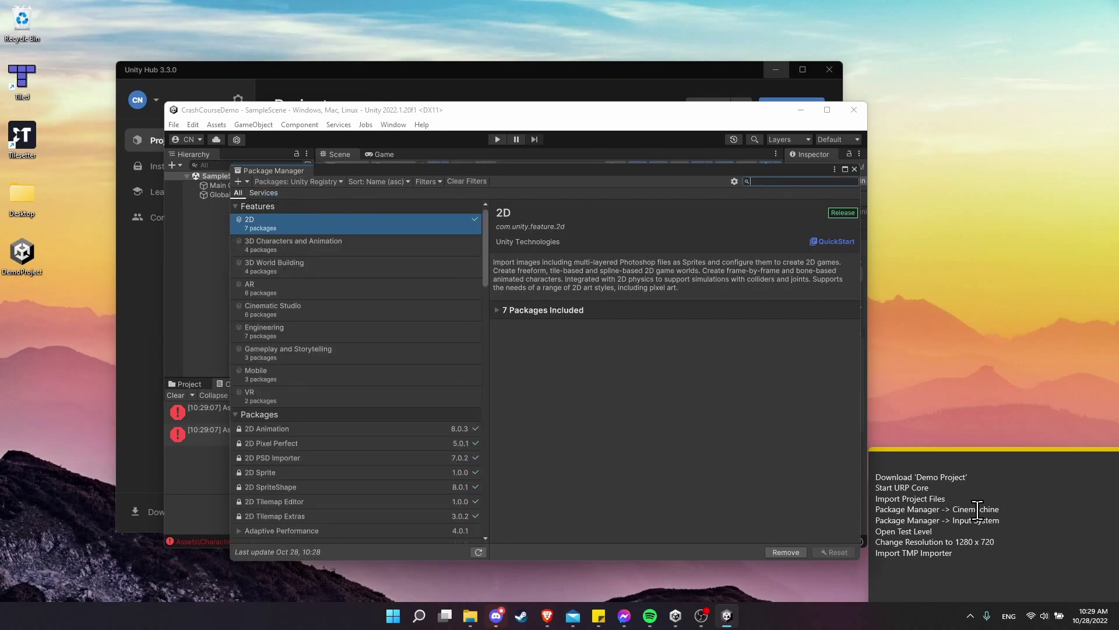
text(Cinema)
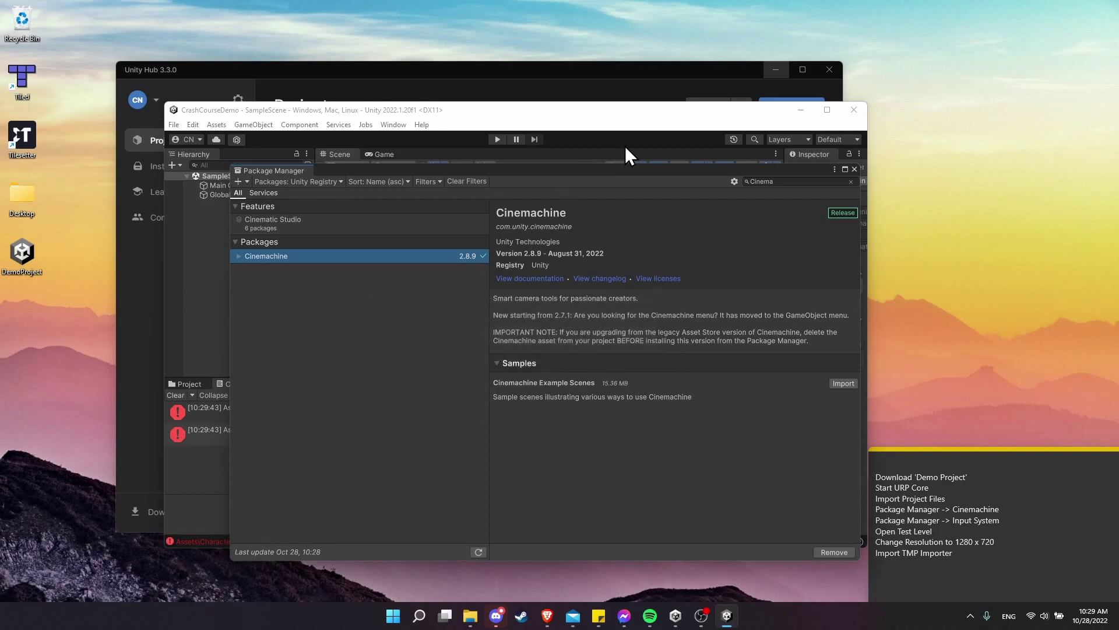
Install the Input System package, accept enabling its backends with an editor restart, and close the Package Manager.
click(779, 182)
text(Input)
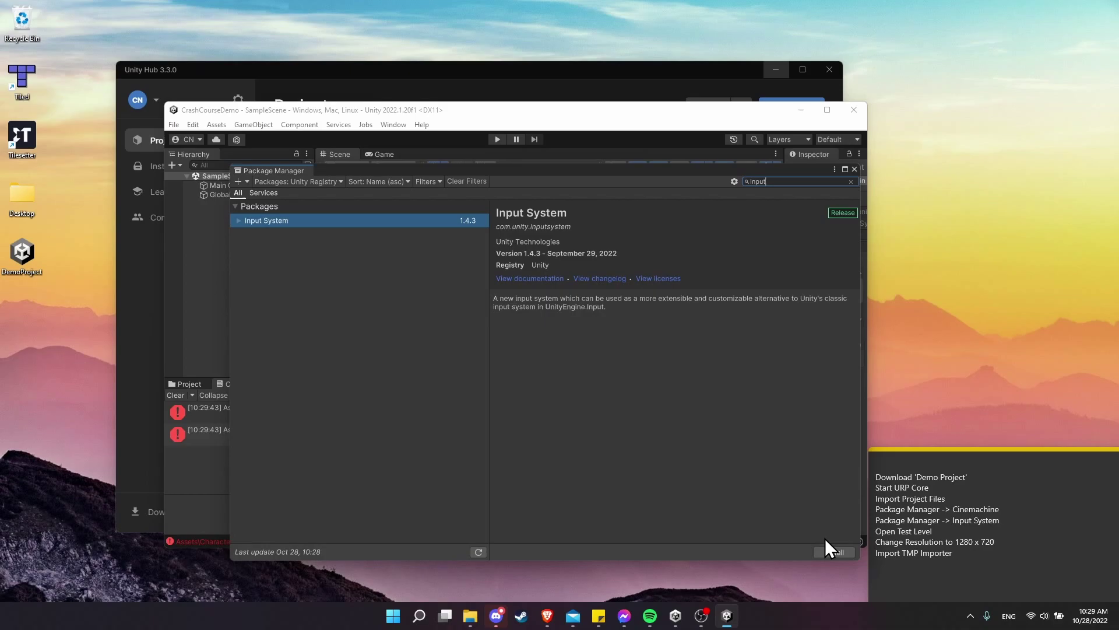
click(834, 551)
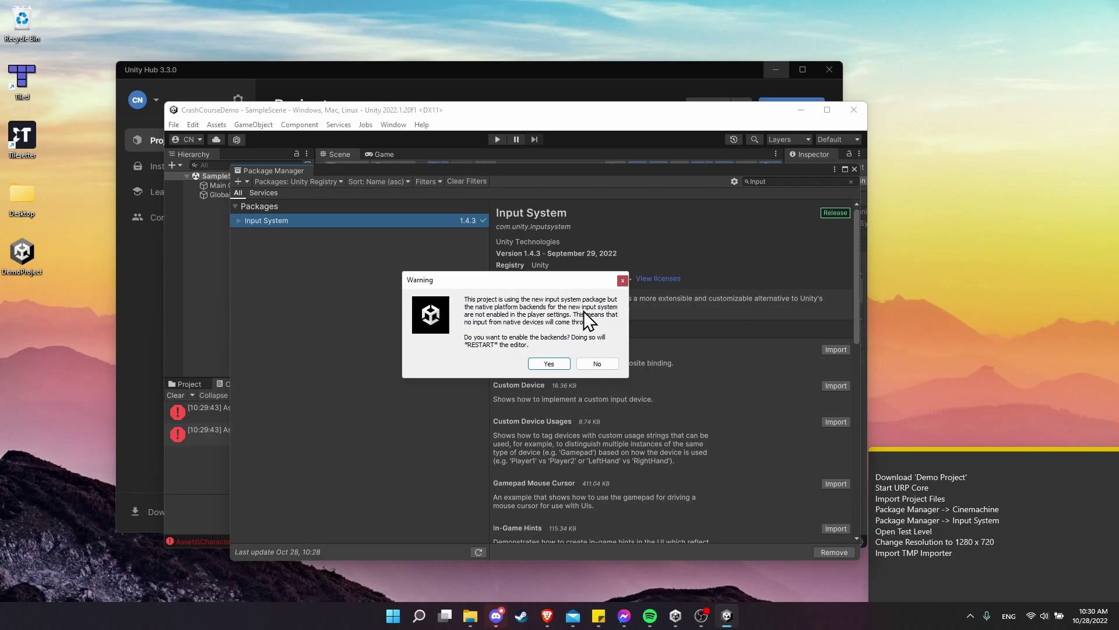
click(550, 364)
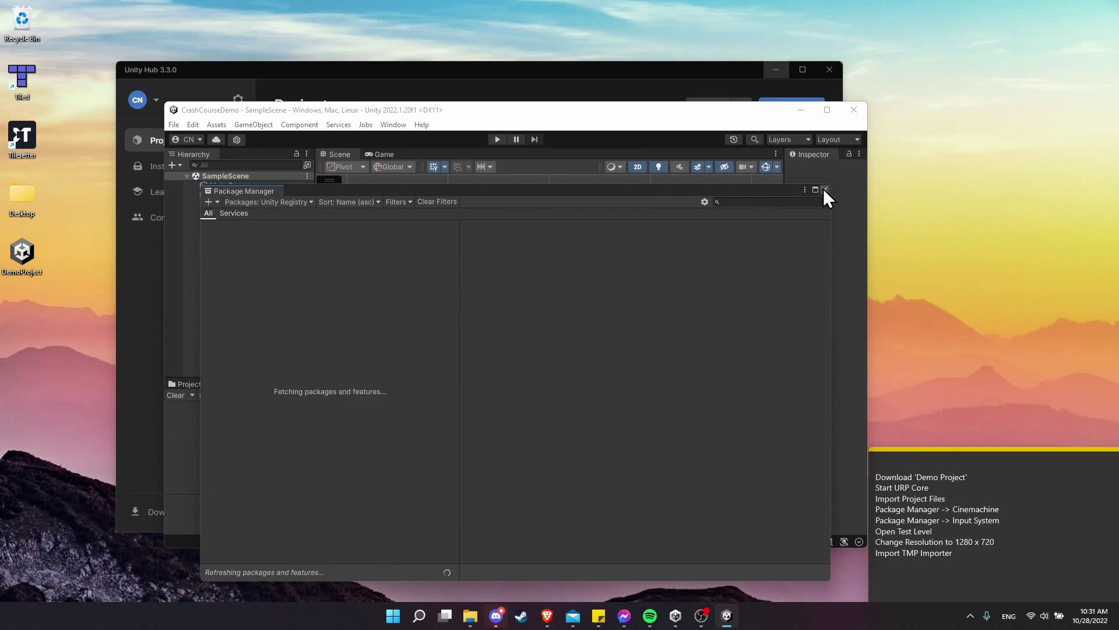
click(825, 189)
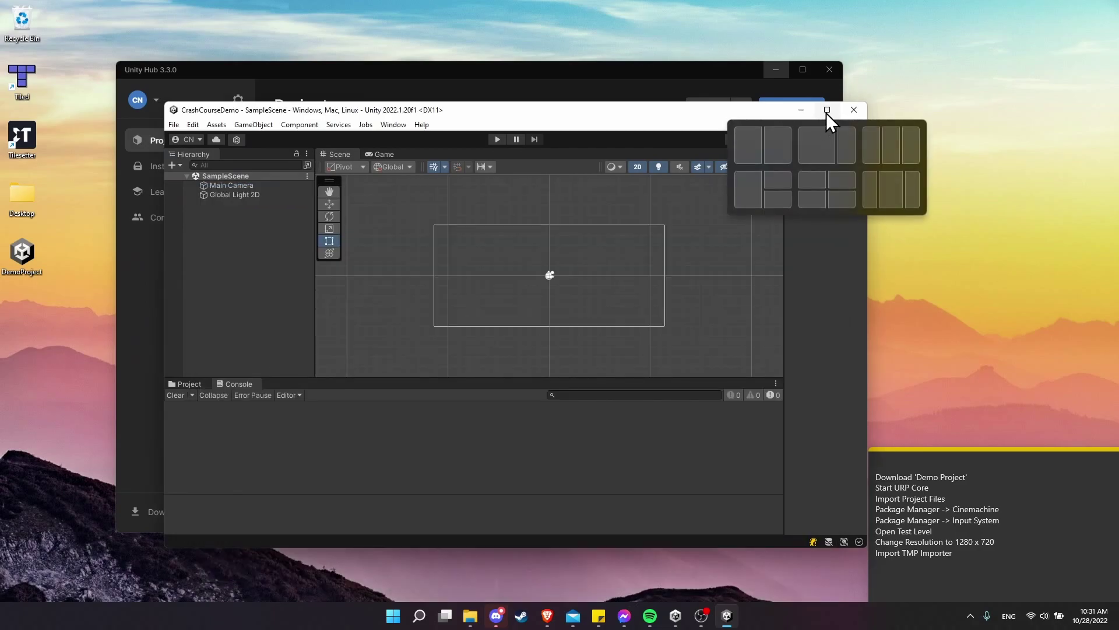
Maximize the editor, open the TestLevel scene from the Scenes folder, and enlarge the scene view area.
click(827, 111)
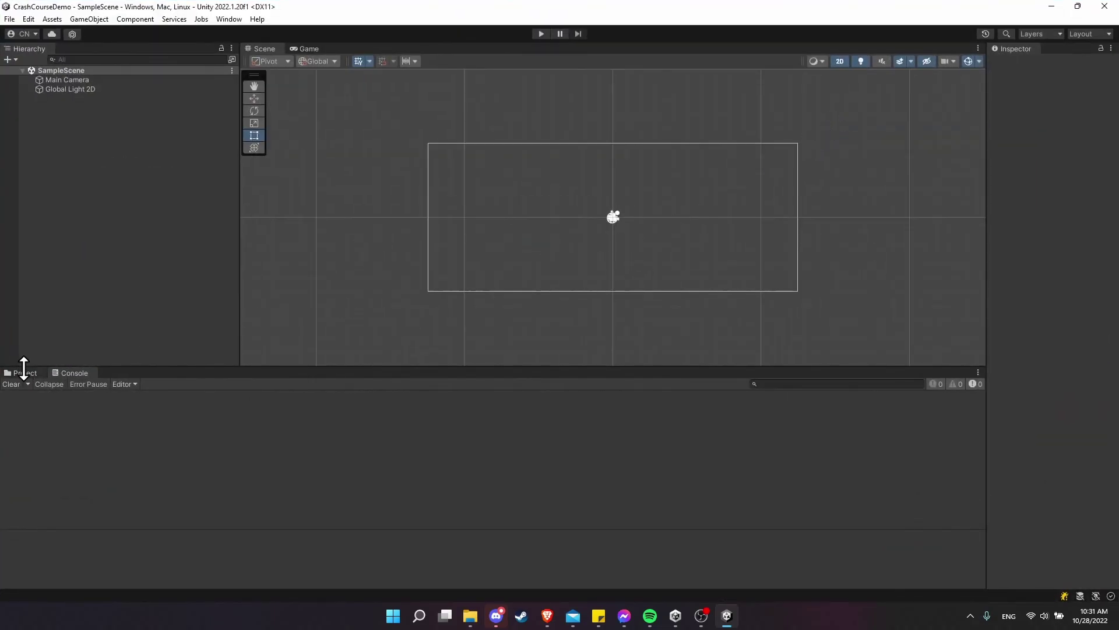
click(34, 373)
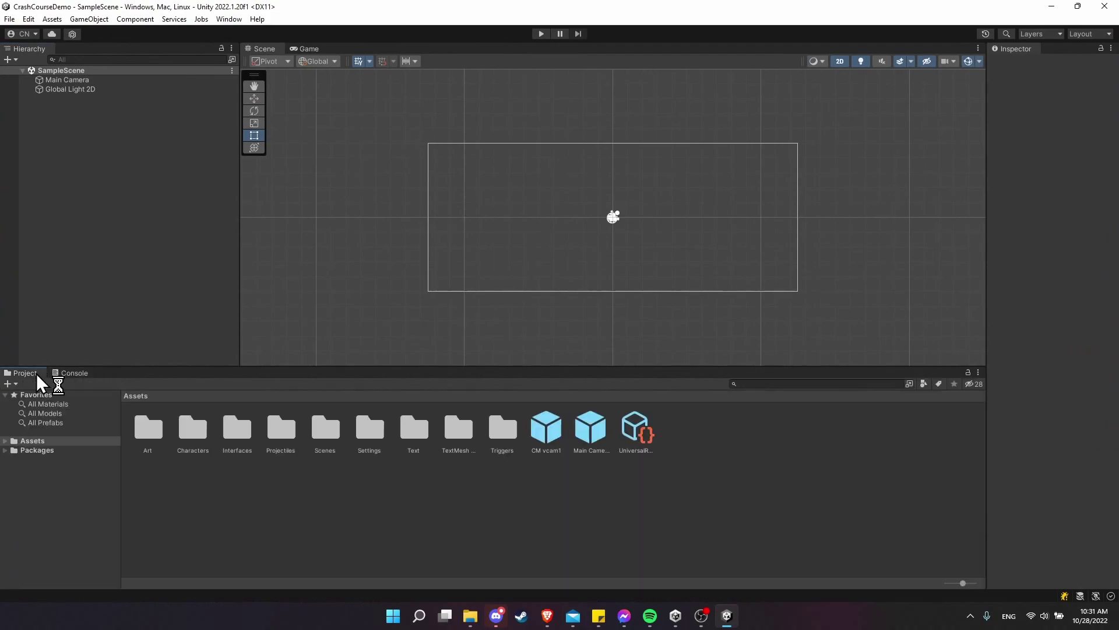
double_click(325, 431)
double_click(193, 430)
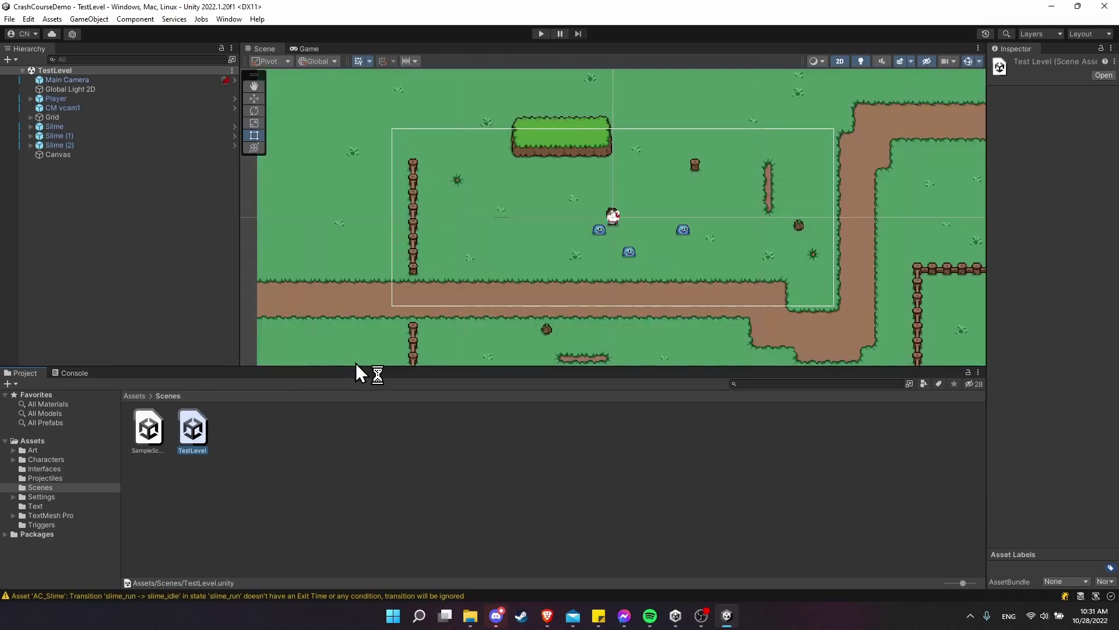
drag(355, 366, 384, 446)
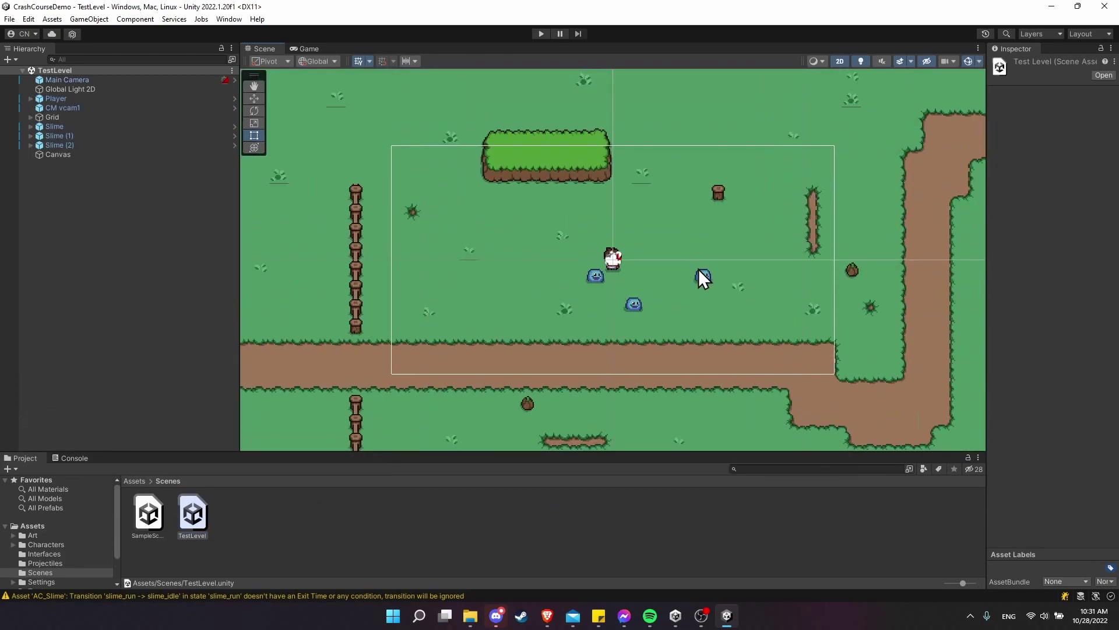
scroll(699, 269, up, 3)
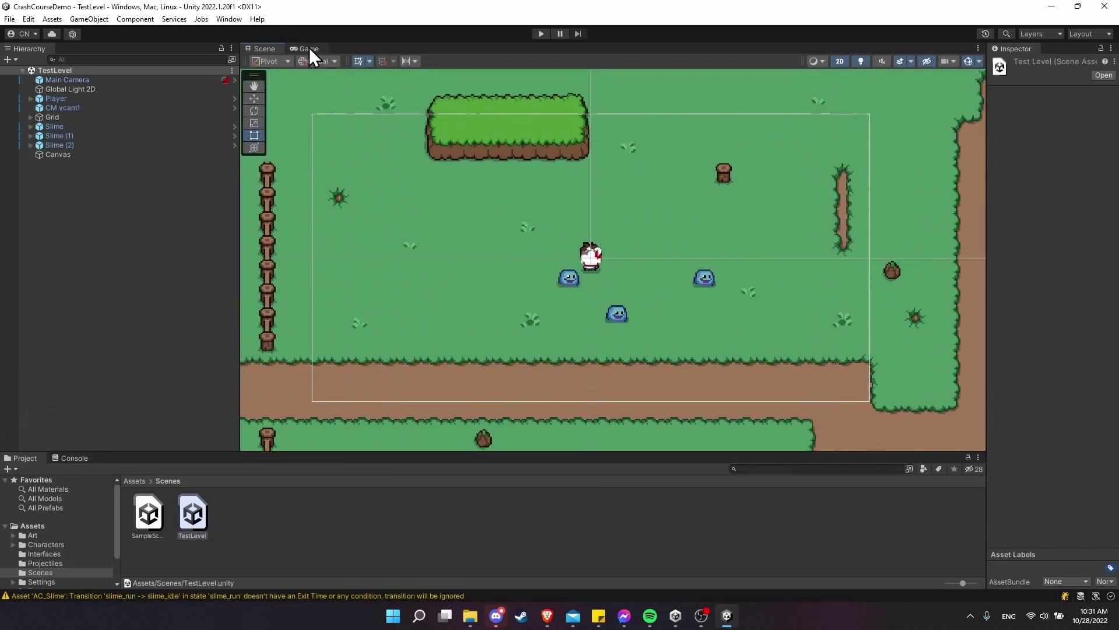
Set the game view resolution to 720p (1280x720).
click(309, 49)
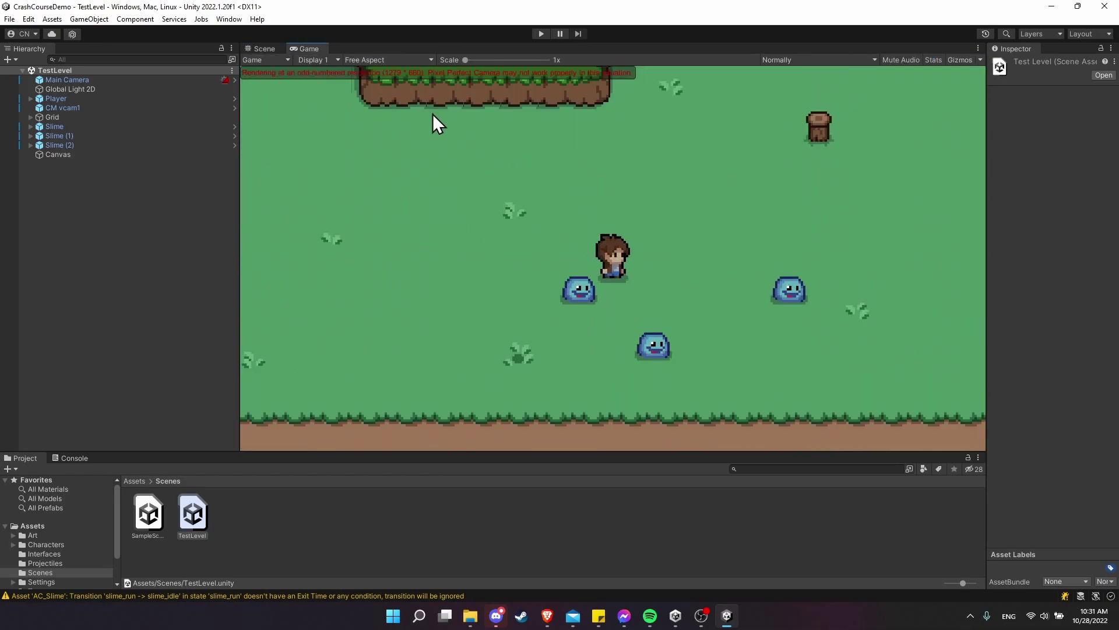
click(407, 59)
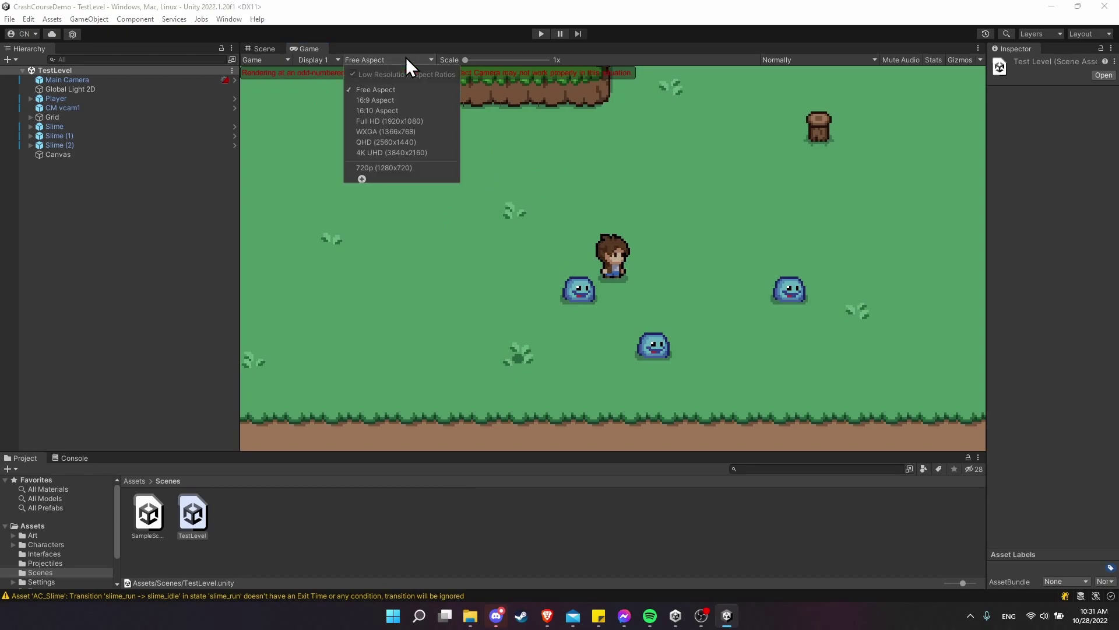
click(382, 169)
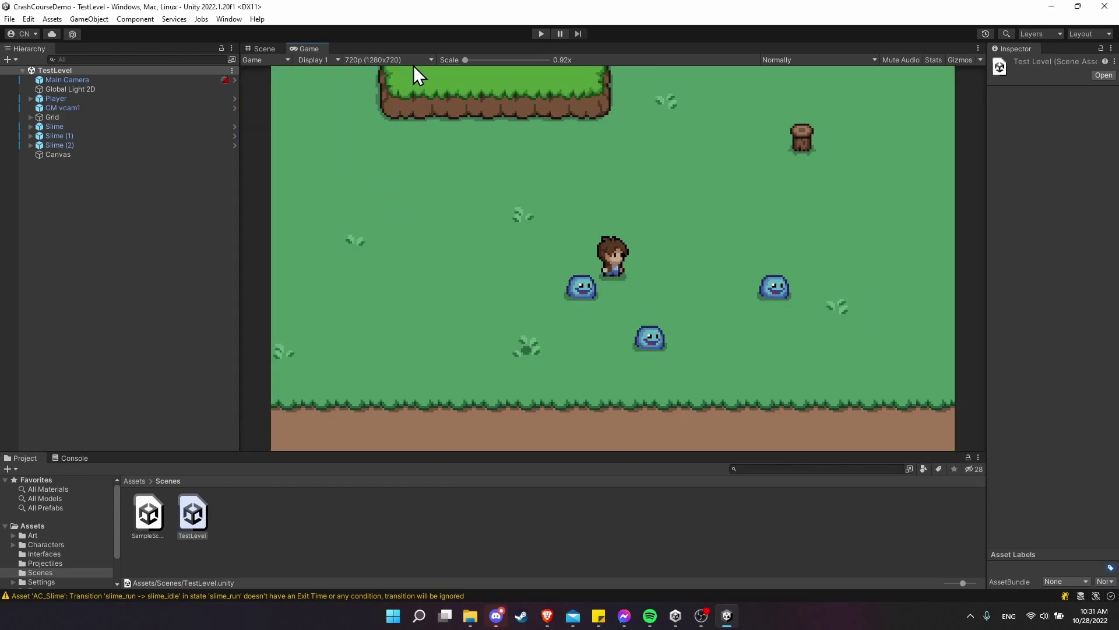
Select the Main Camera and widen the Inspector to examine its Pixel Perfect Camera settings.
click(58, 80)
drag(987, 301, 737, 303)
scroll(864, 460, down, 3)
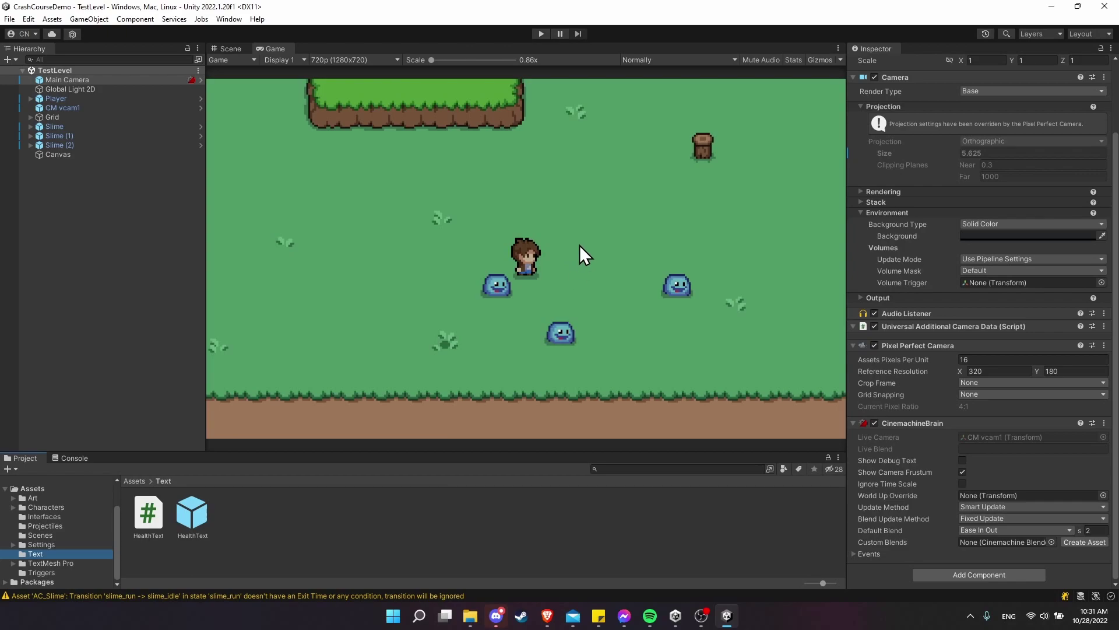
Run the game briefly, stop it, and import the TMP Essentials for TextMeshPro.
click(541, 33)
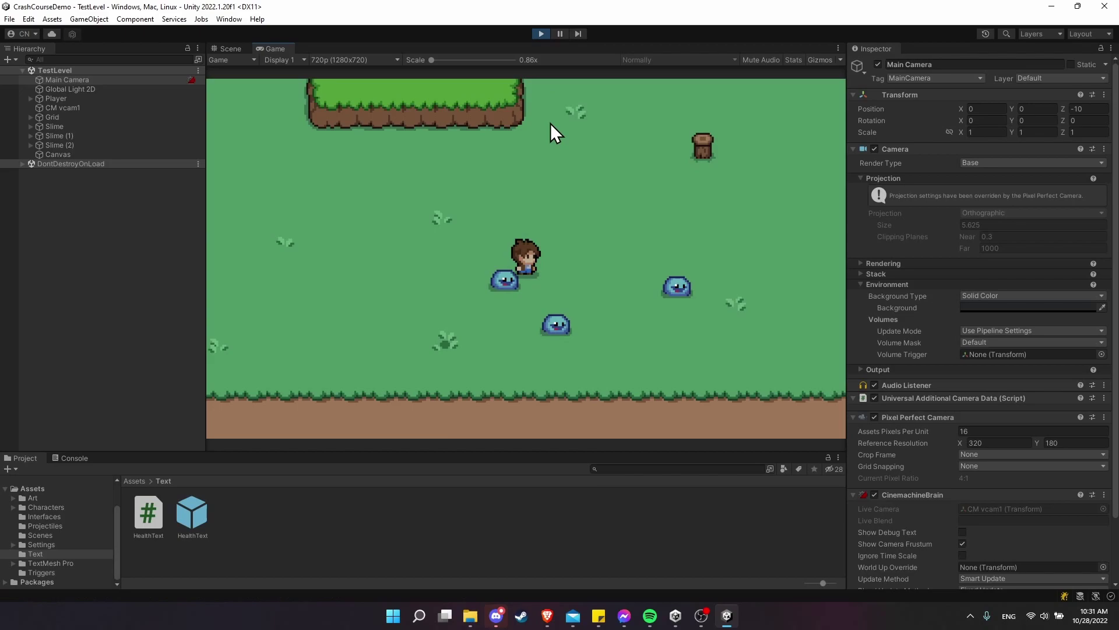
click(540, 34)
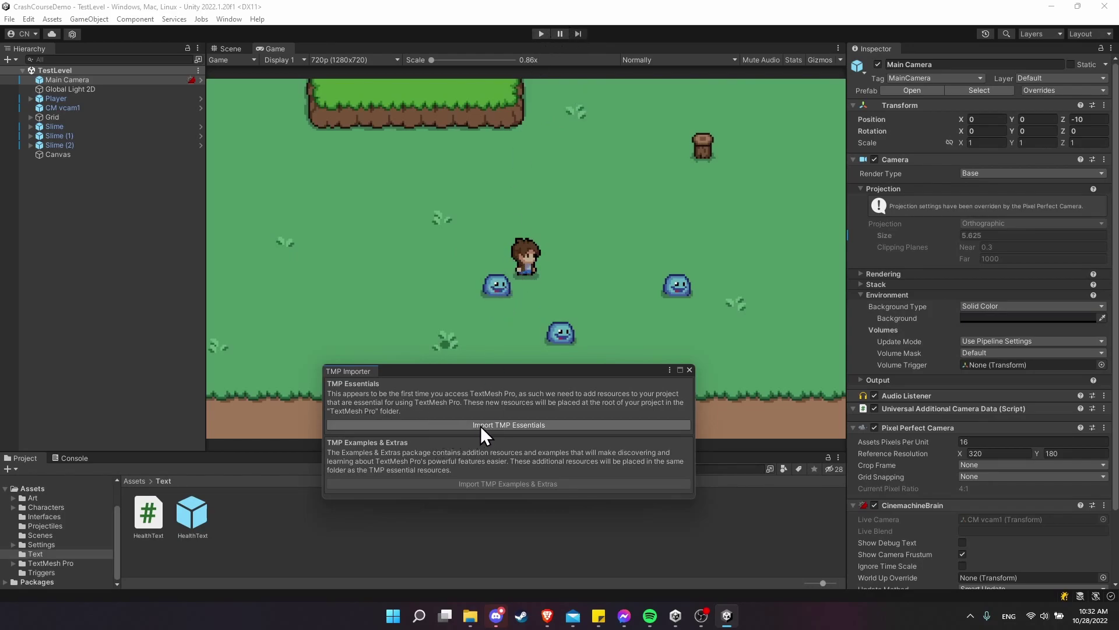
click(569, 425)
Locate the TextMeshPro command for importing the TMP essential resources without running it.
click(228, 19)
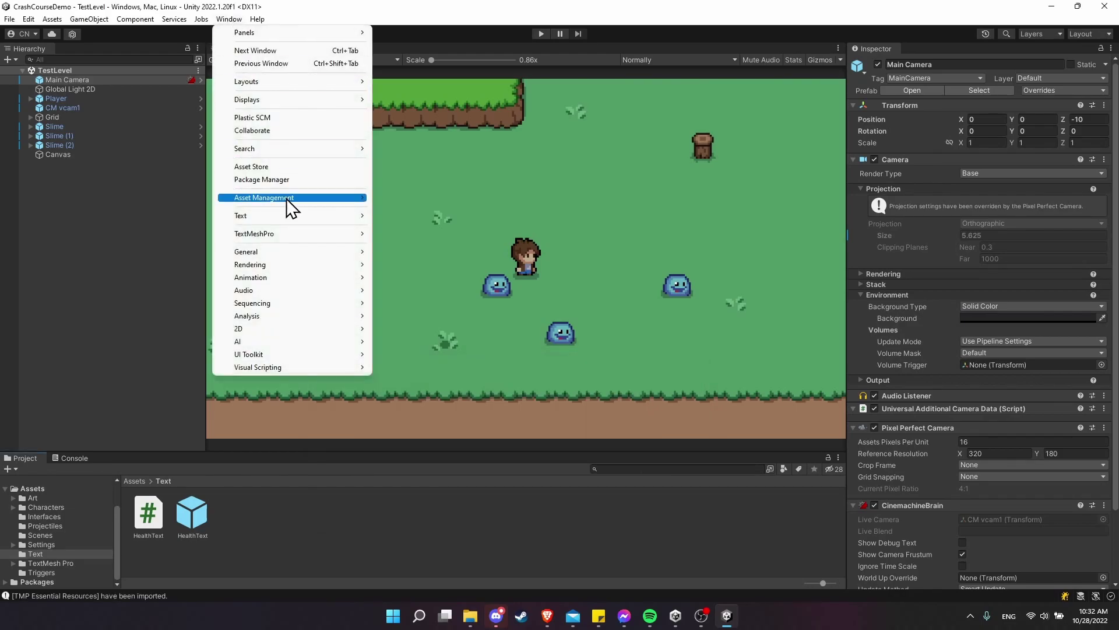
mouse_move(285, 233)
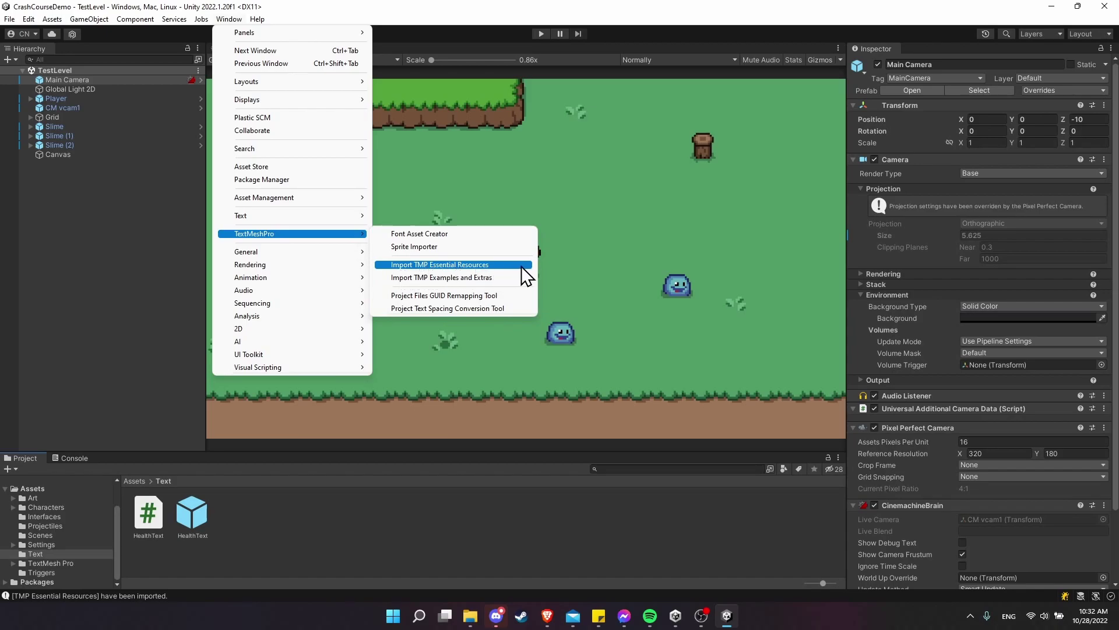
click(591, 505)
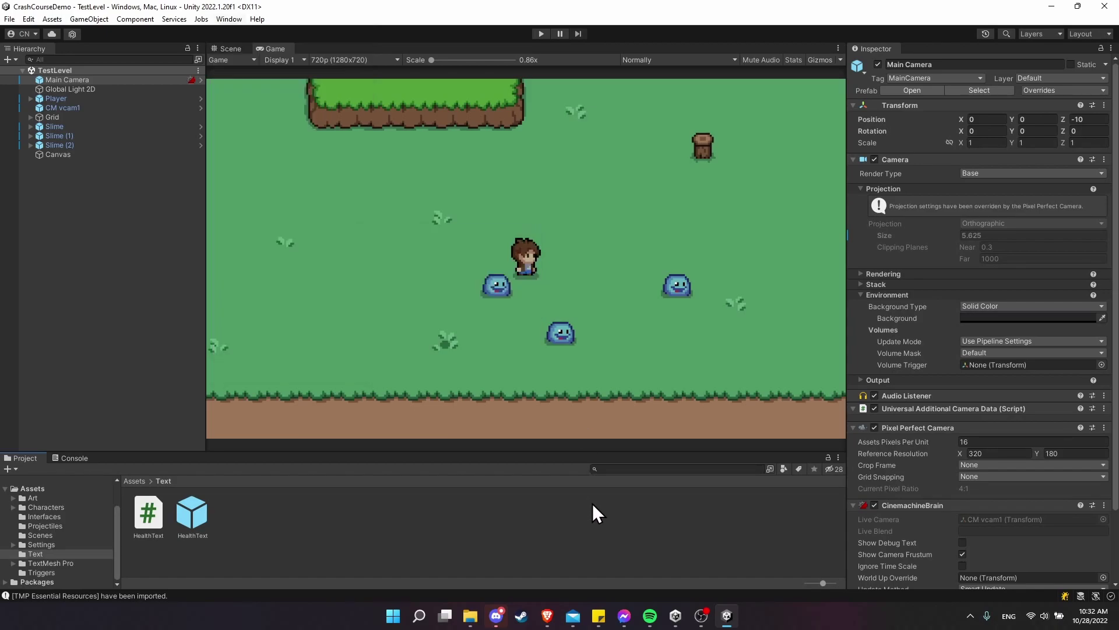
Show the console, run the game, and test moving the player and attacking the nearby slimes.
click(69, 458)
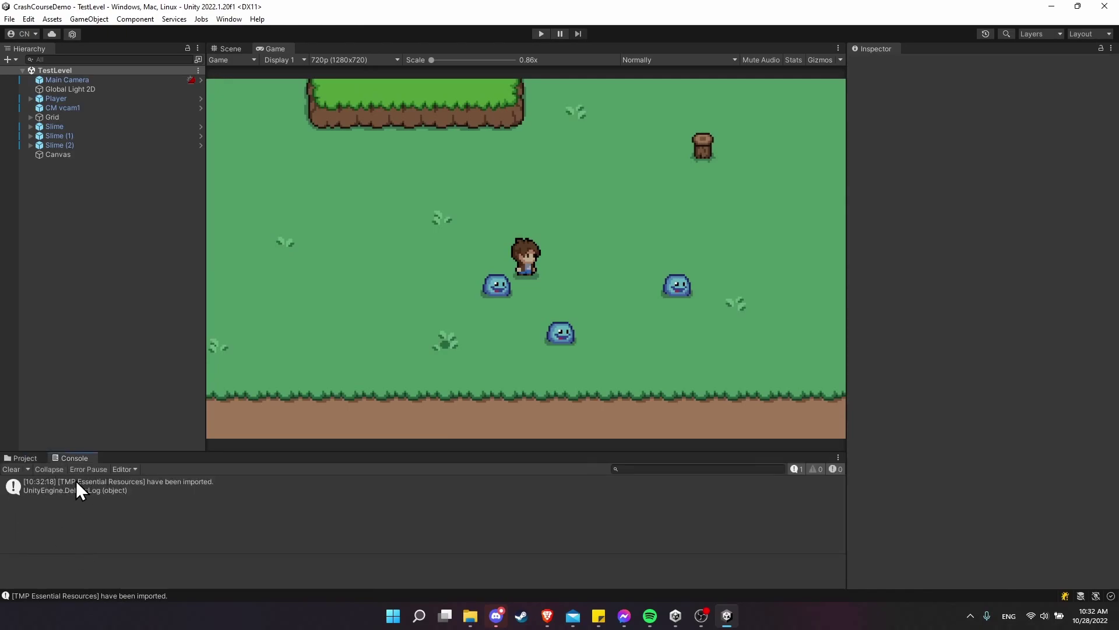
click(541, 33)
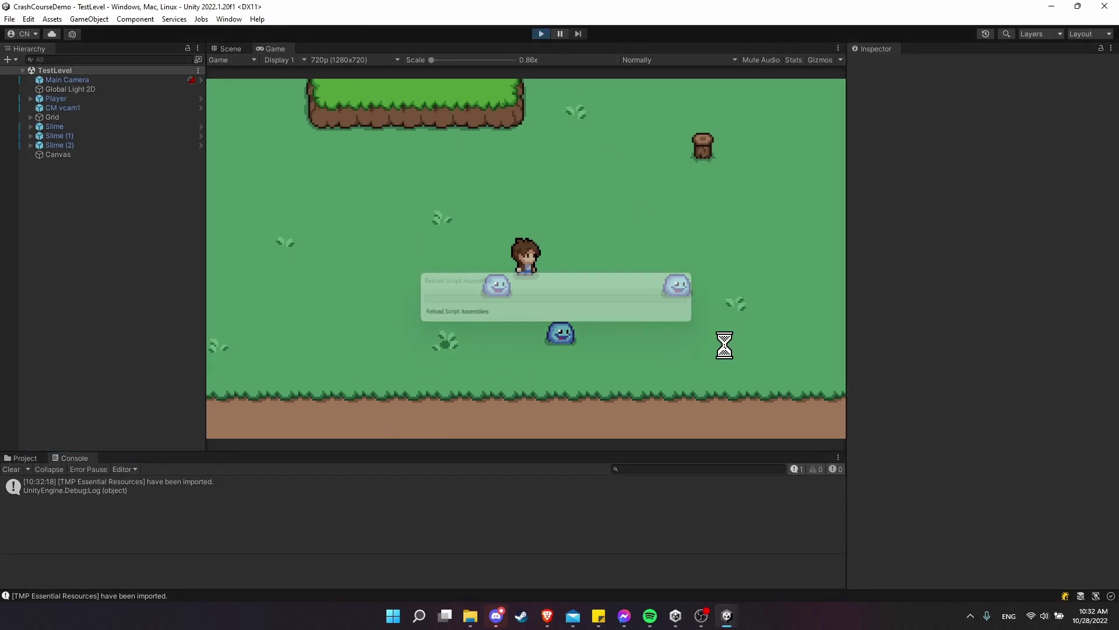
key(a)
key(s)
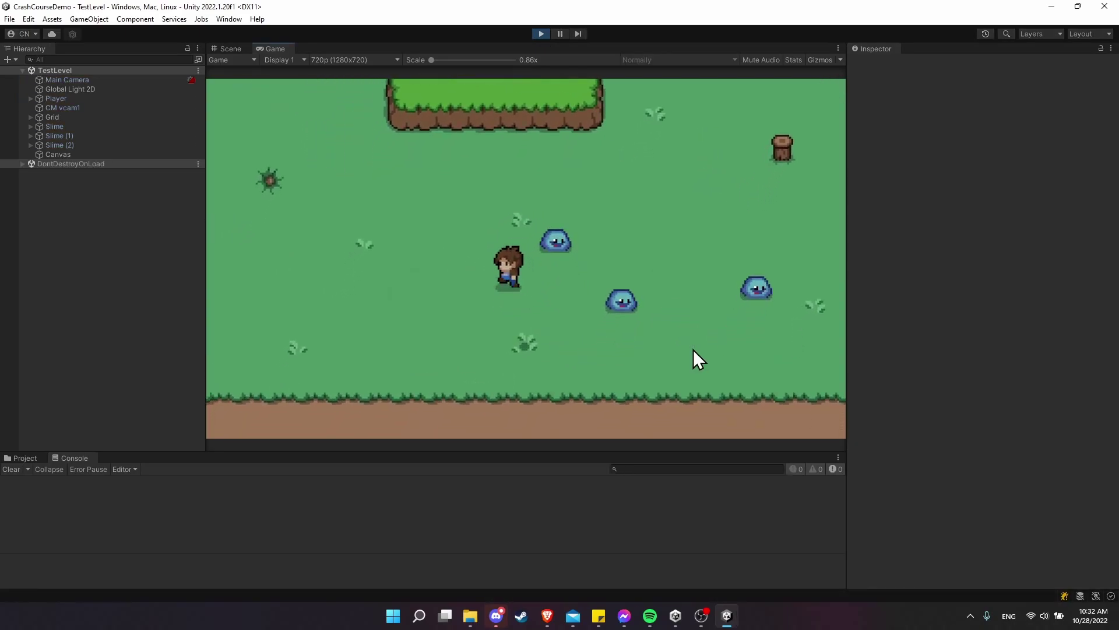
key(d)
click(694, 348)
key(w)
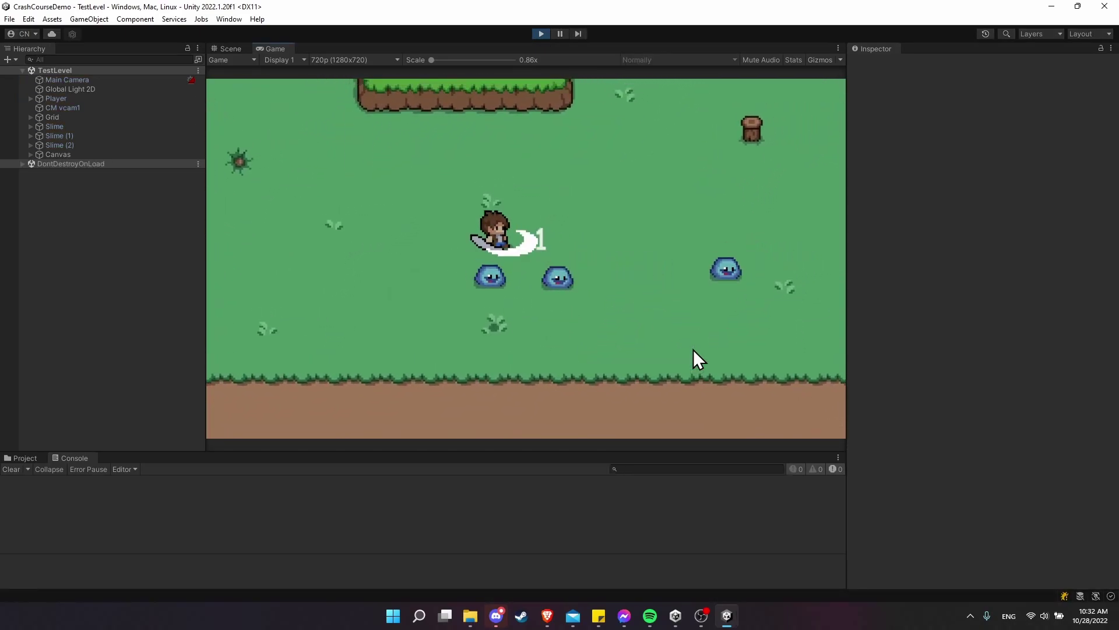
key(a)
click(694, 349)
Walk the player along the dirt path and back onto the grass, attack the slimes there, and stop the game.
key(s)
key(a)
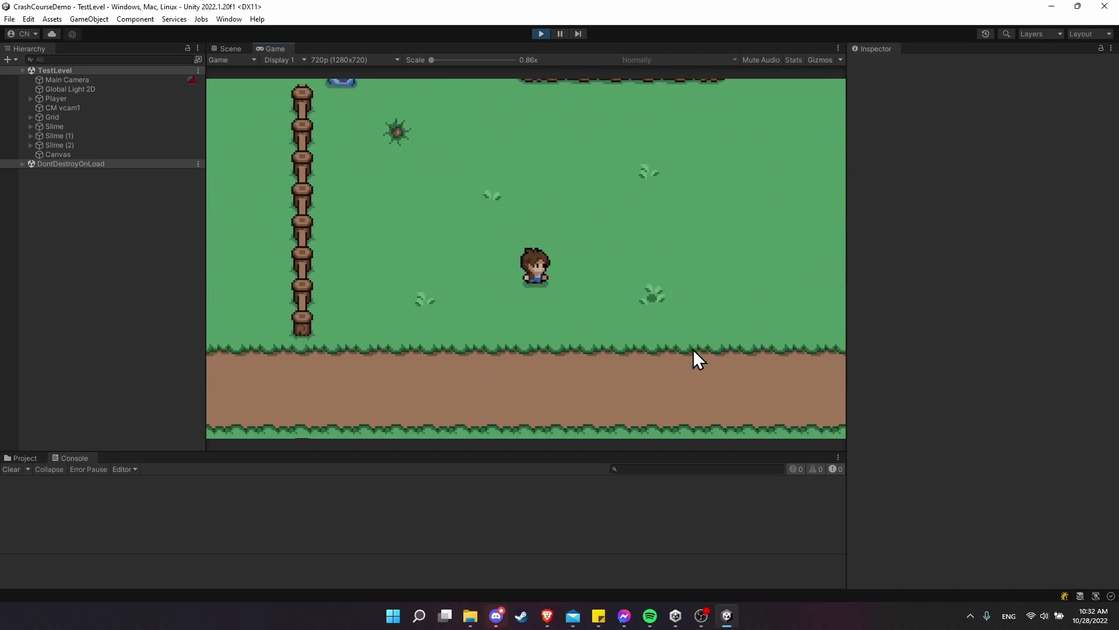
key(d)
key(s)
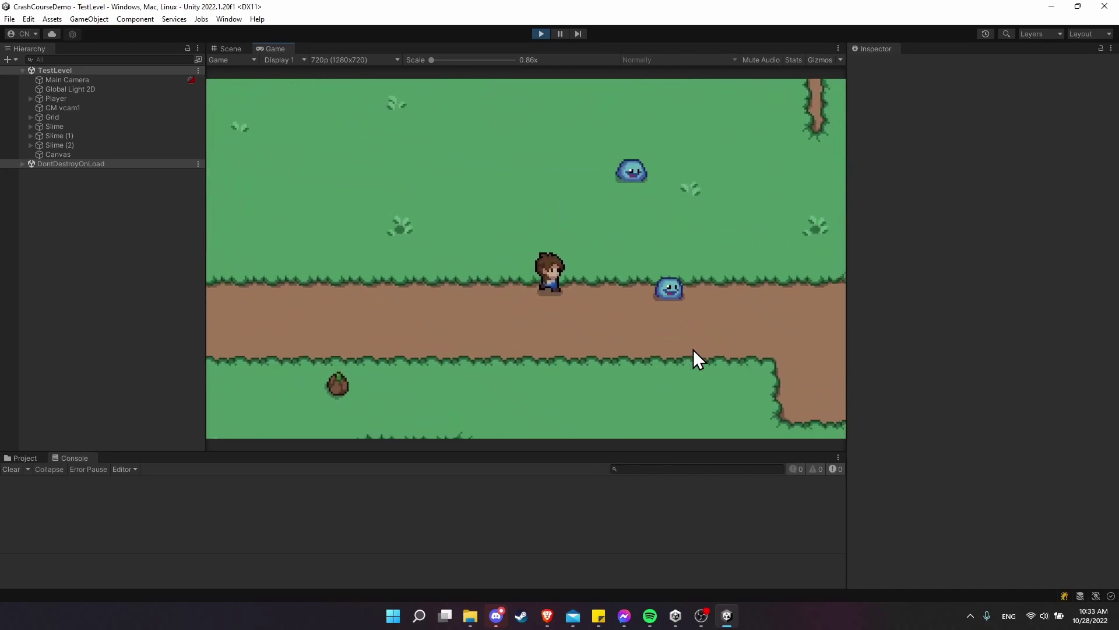
key(d)
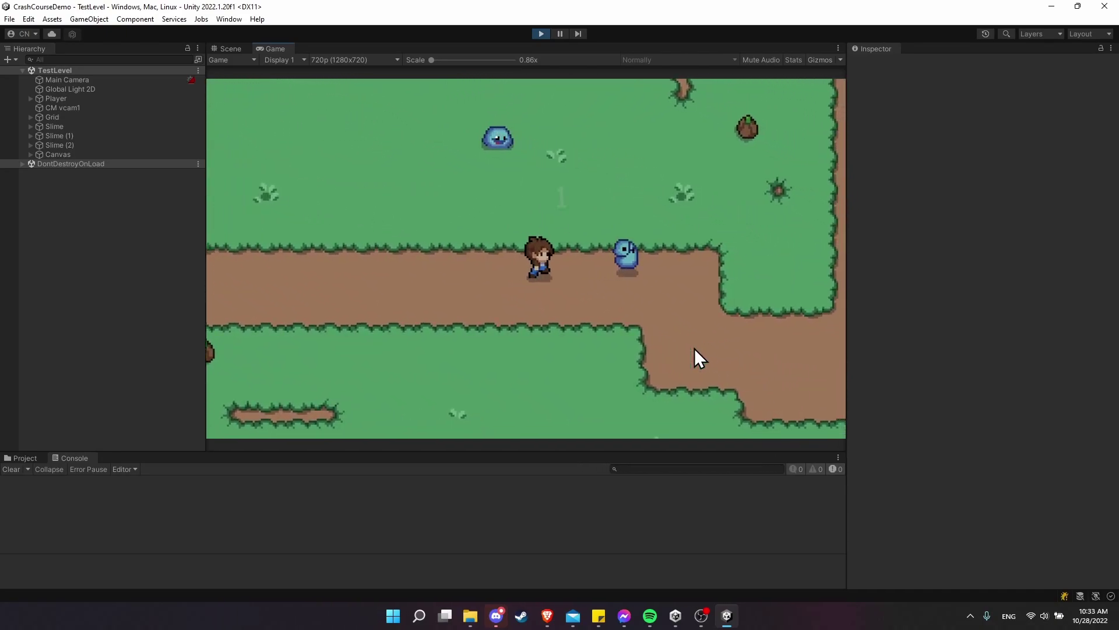
click(695, 348)
key(w)
key(w)
click(694, 348)
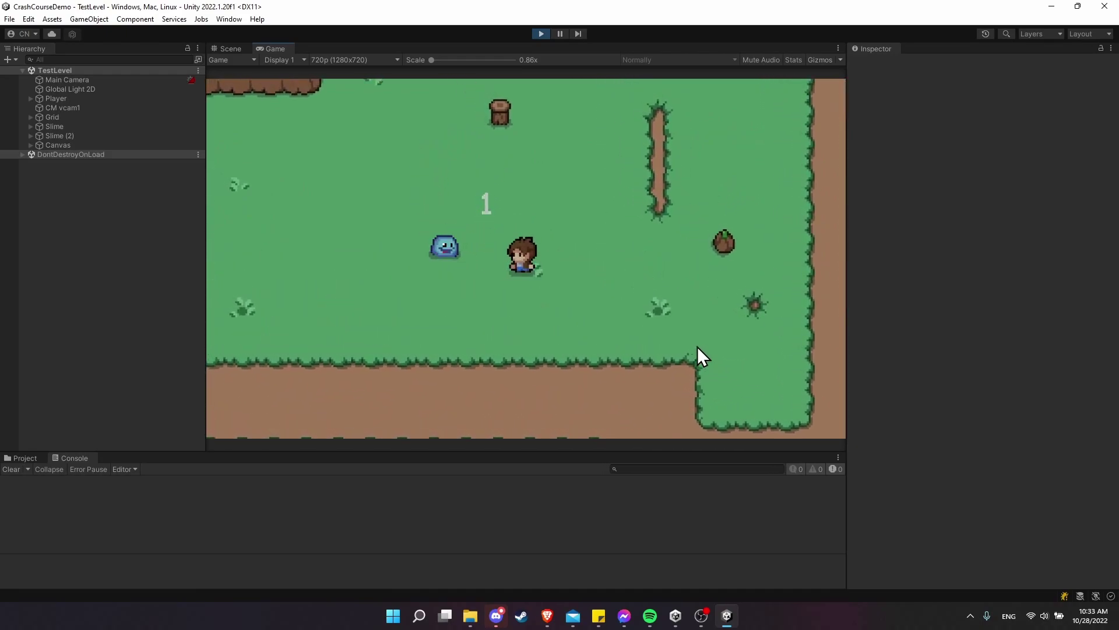
key(a)
click(697, 347)
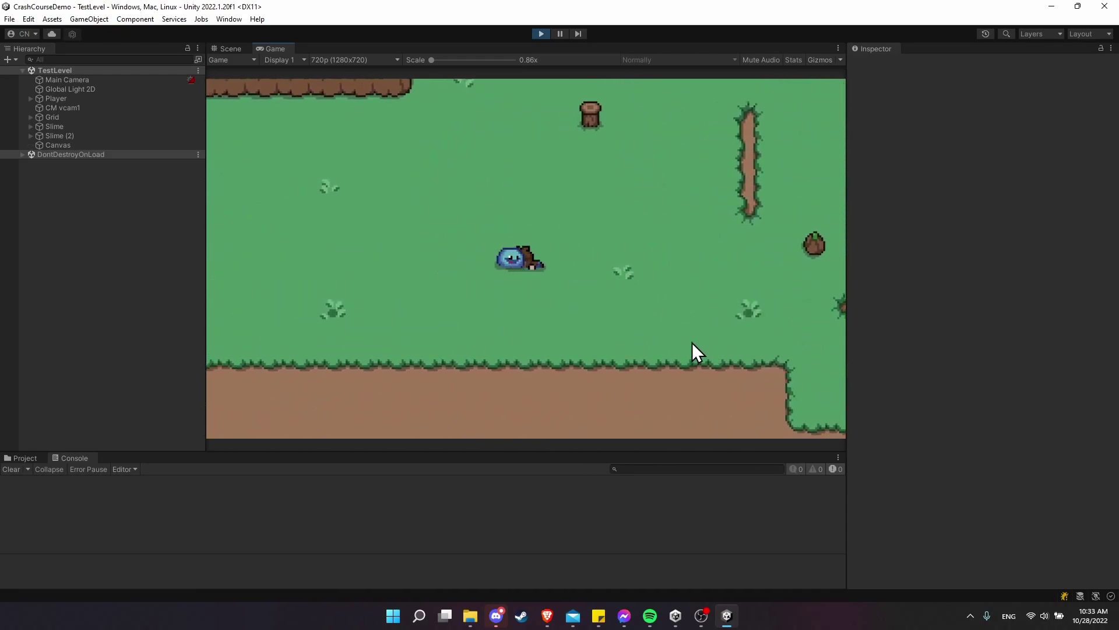
click(538, 32)
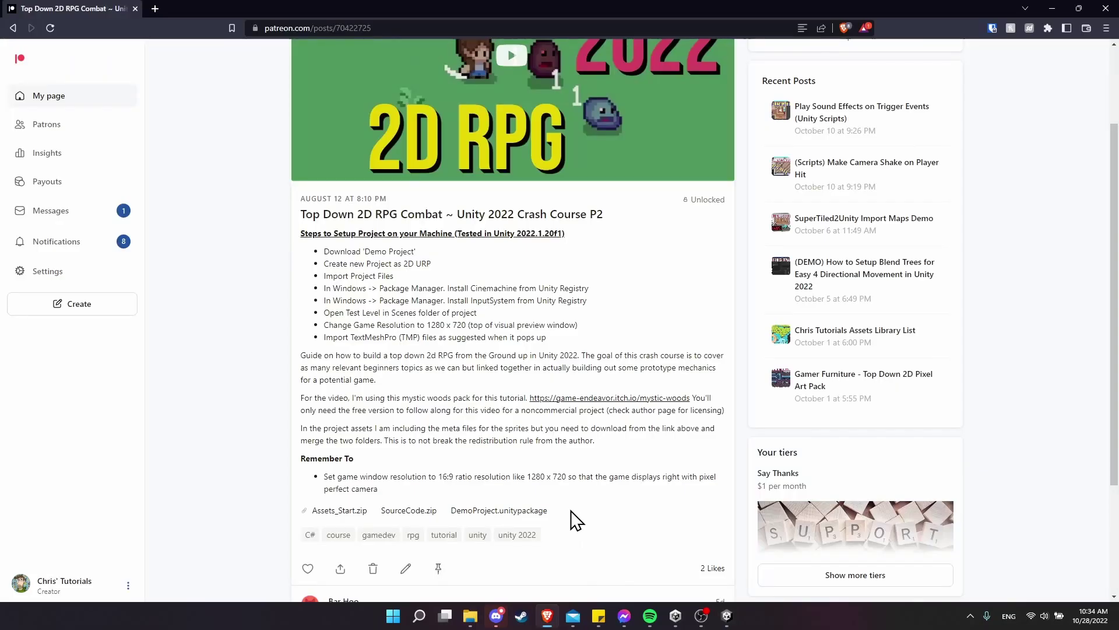
Switch to the Patreon post in the browser and highlight the DemoProject.unitypackage attachment name.
drag(549, 511, 454, 514)
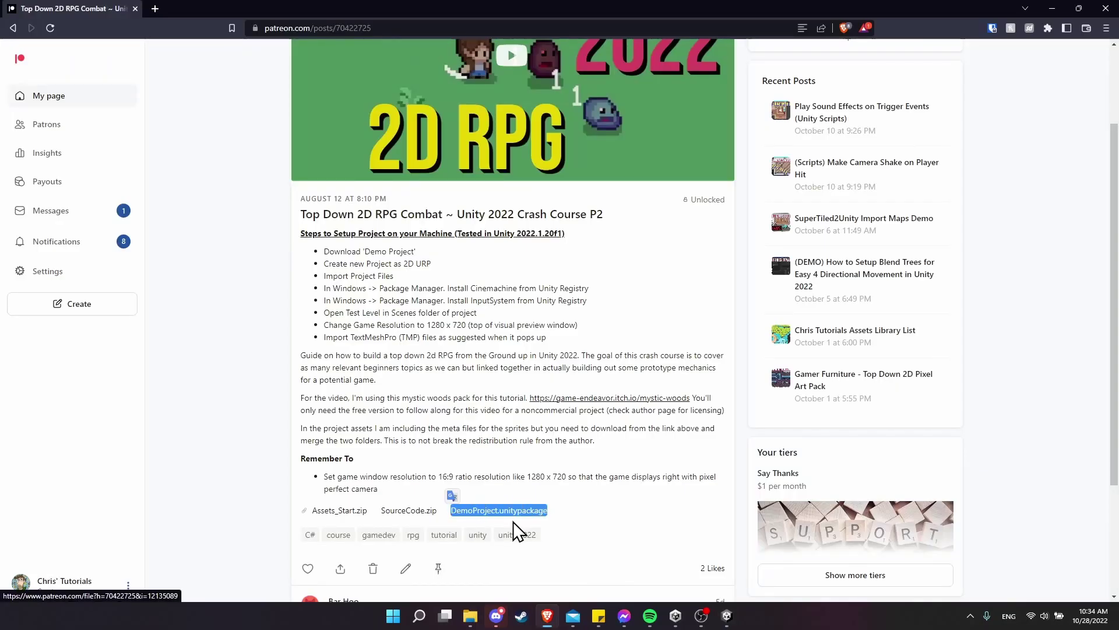